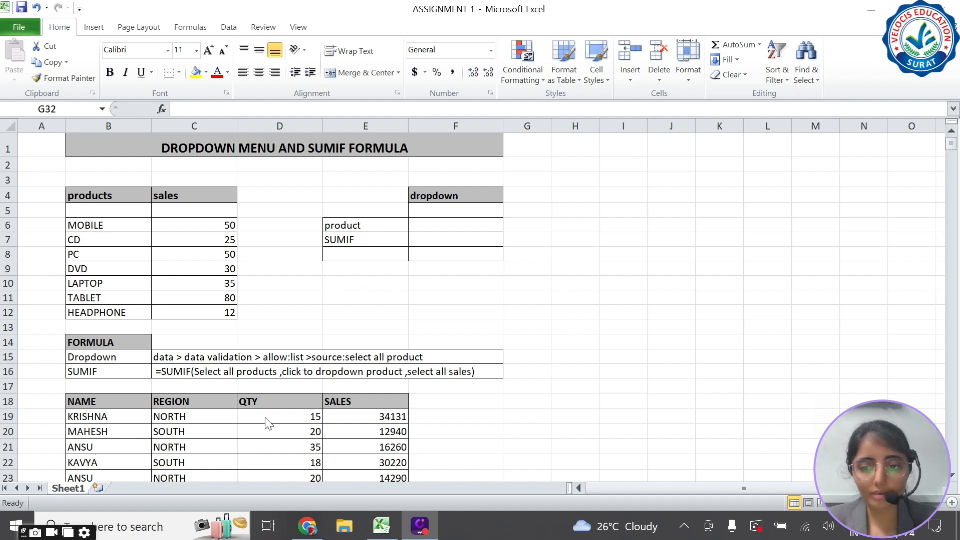
scroll(375, 370, down, 5)
scroll(372, 375, up, 5)
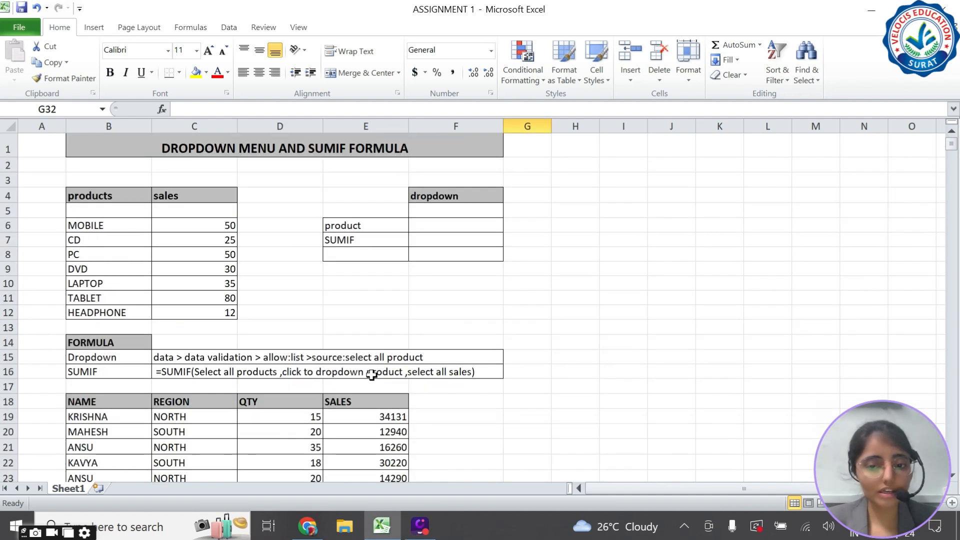
click(440, 229)
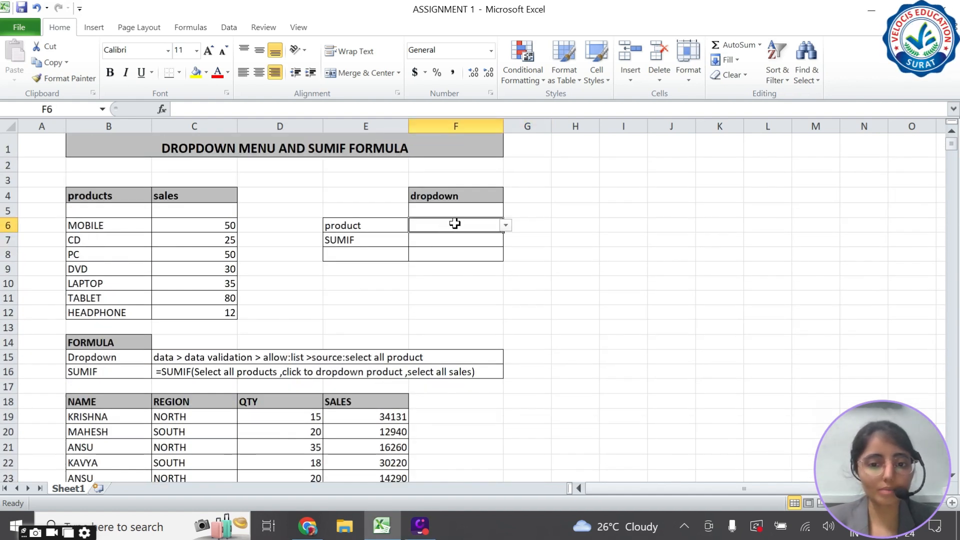
click(159, 358)
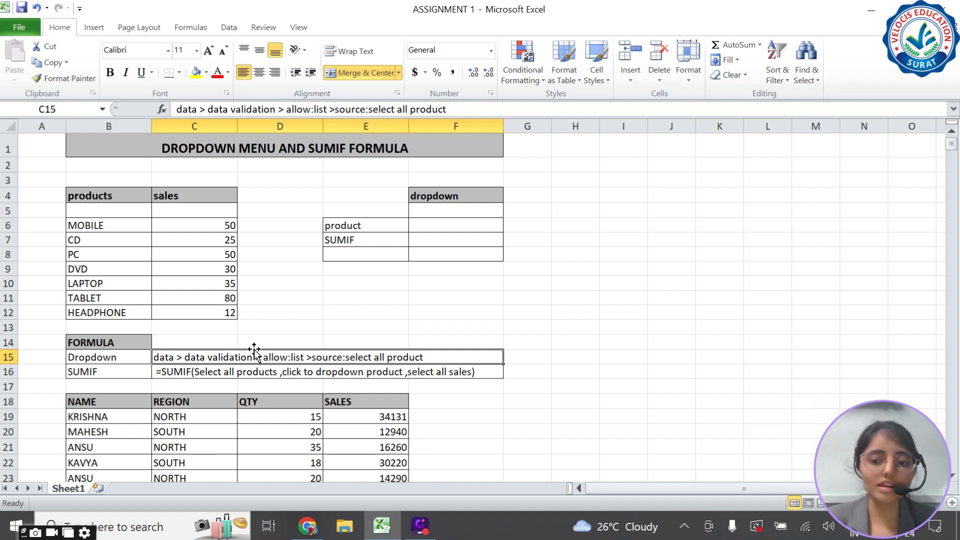
Step: Add data validation to cell F6 that allows a List with the source =$B$6:$B$12
click(431, 224)
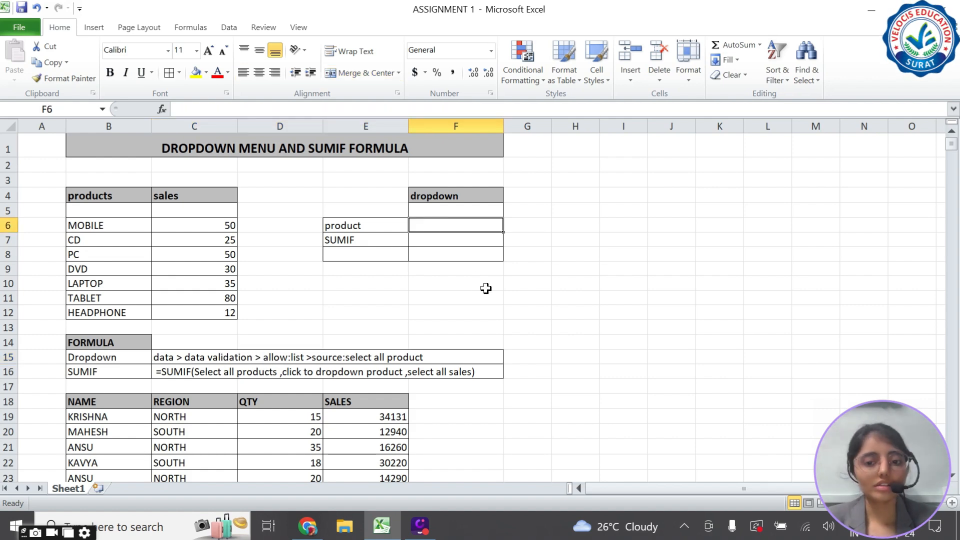
click(229, 27)
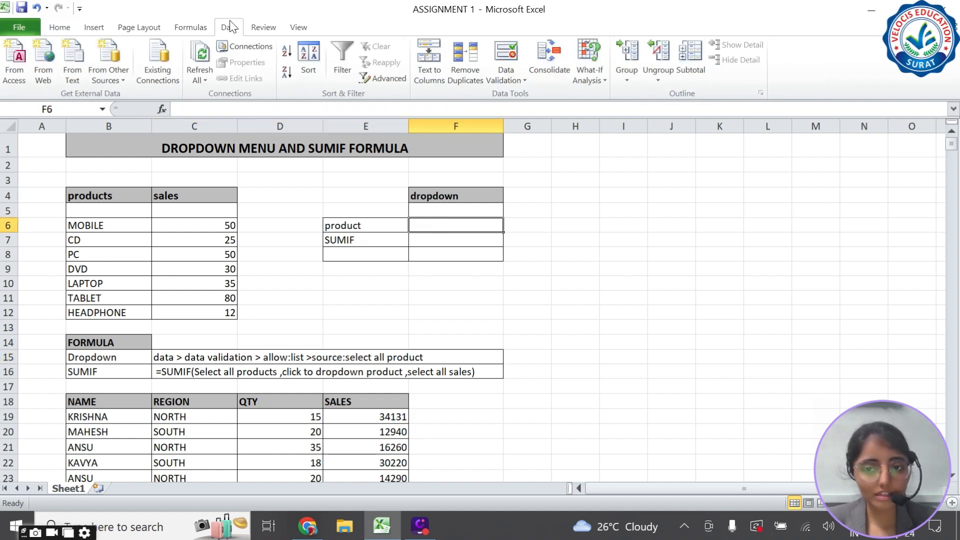
click(507, 51)
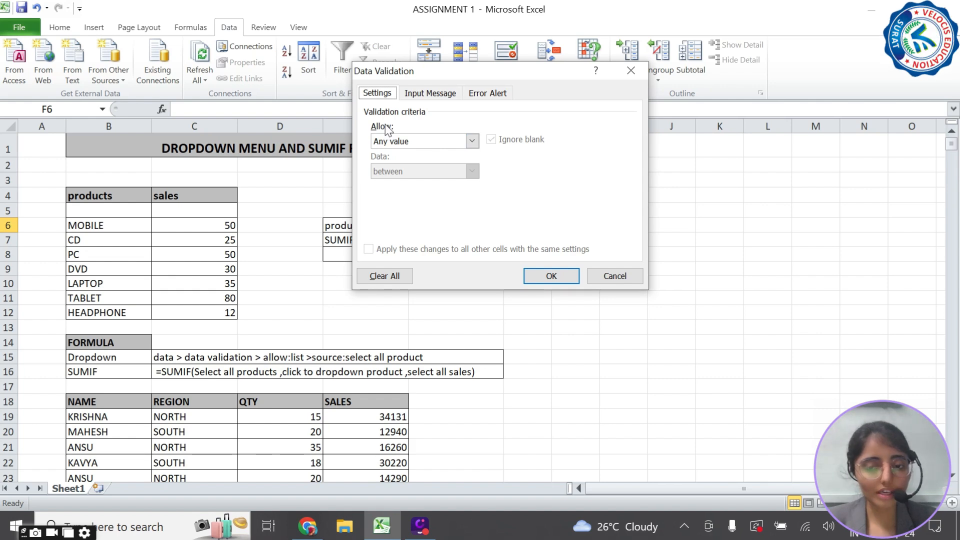
click(473, 142)
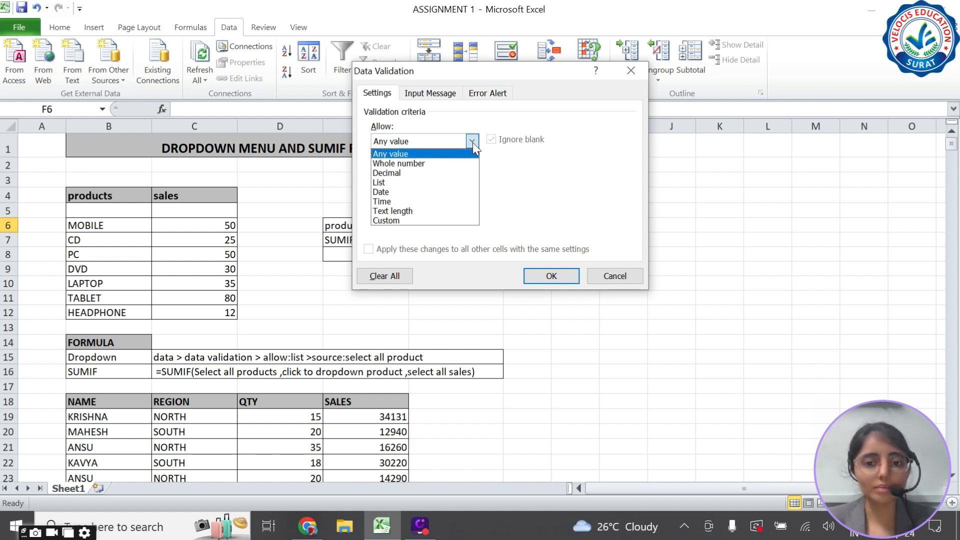
click(407, 183)
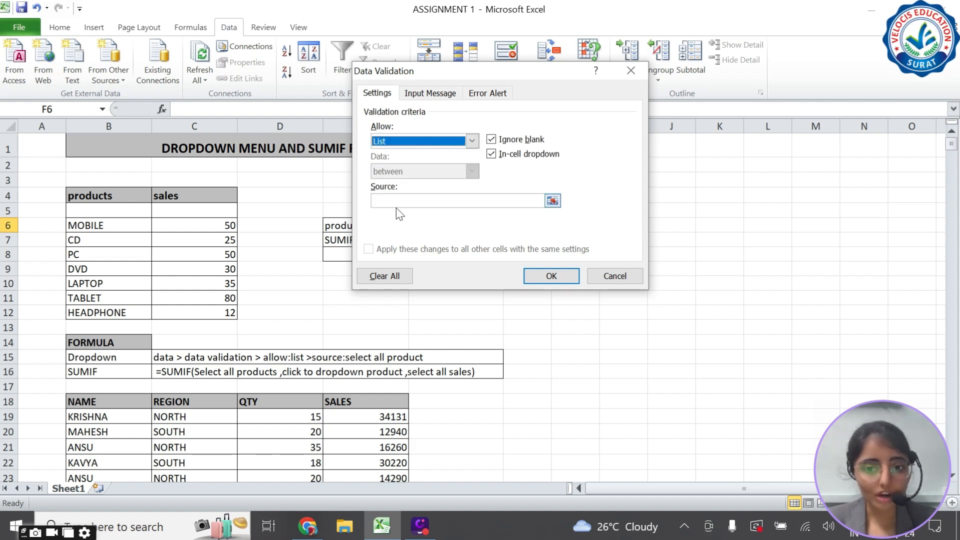
click(430, 201)
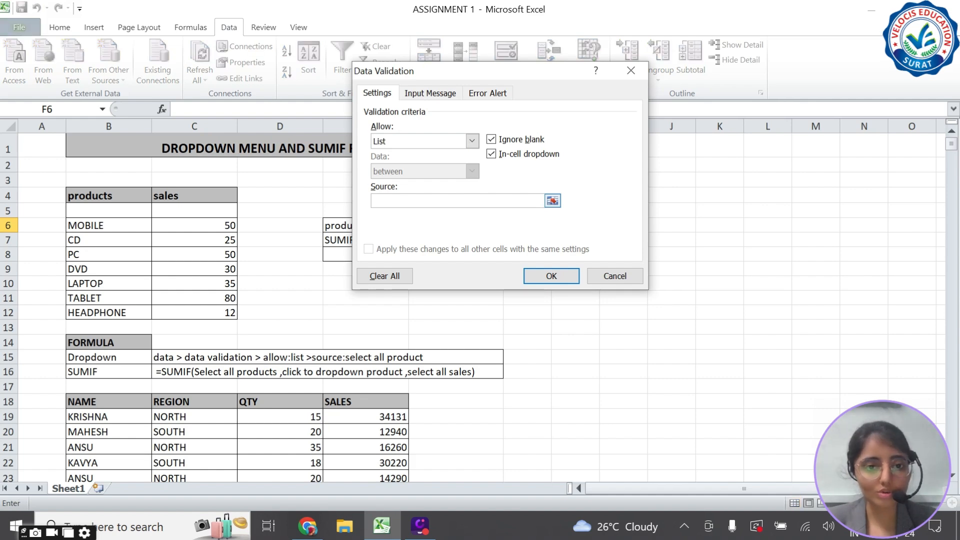
drag(128, 224, 122, 316)
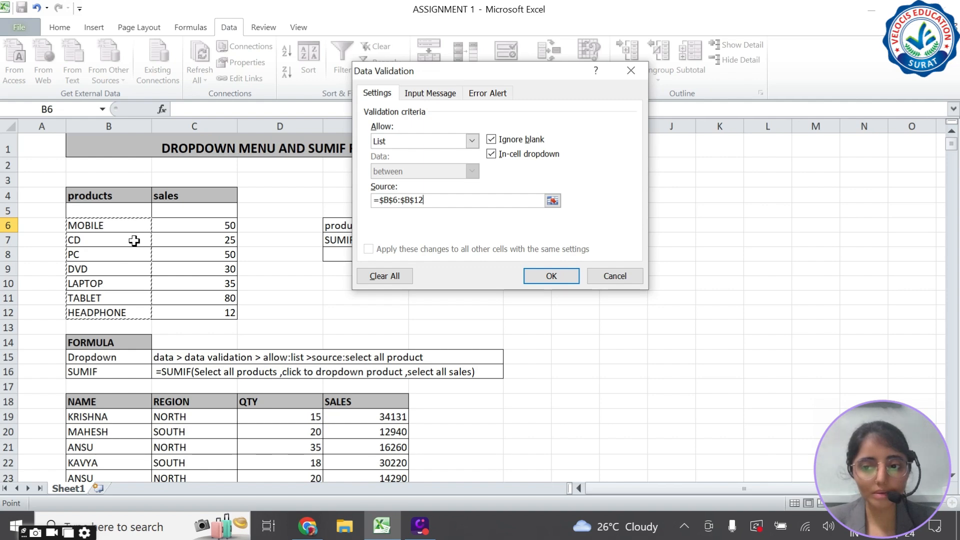
click(559, 276)
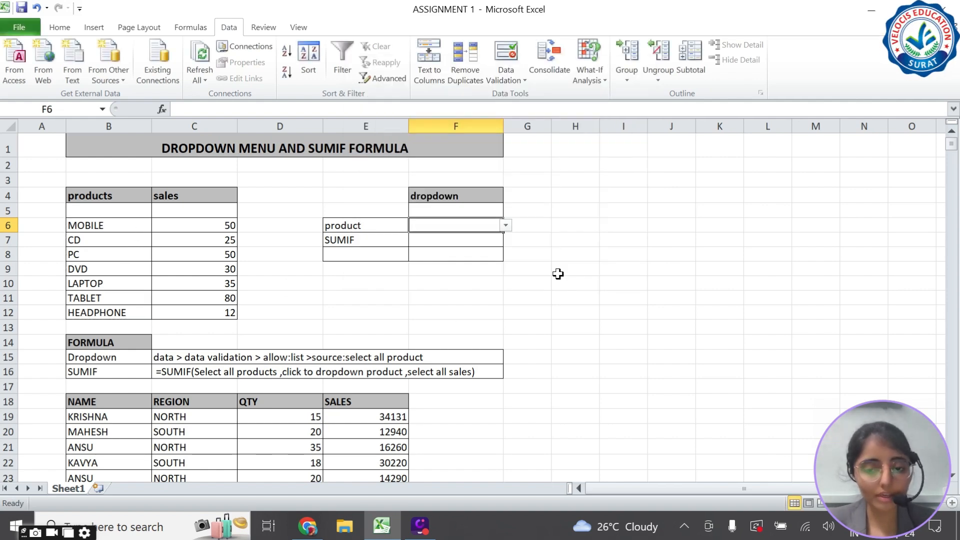
Step: Test the product dropdown in F6 by choosing TABLET, PC, CD and DVD in turn
click(506, 226)
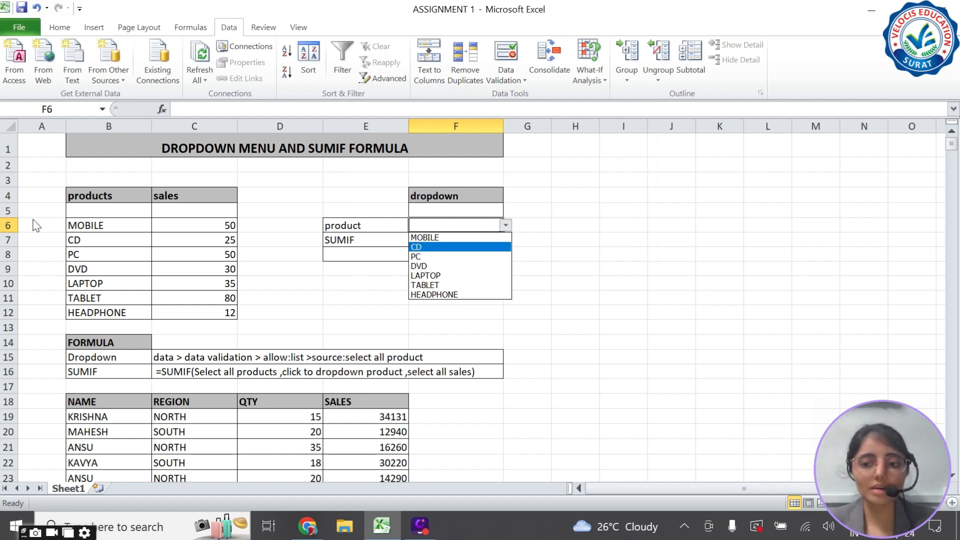
click(450, 285)
click(506, 226)
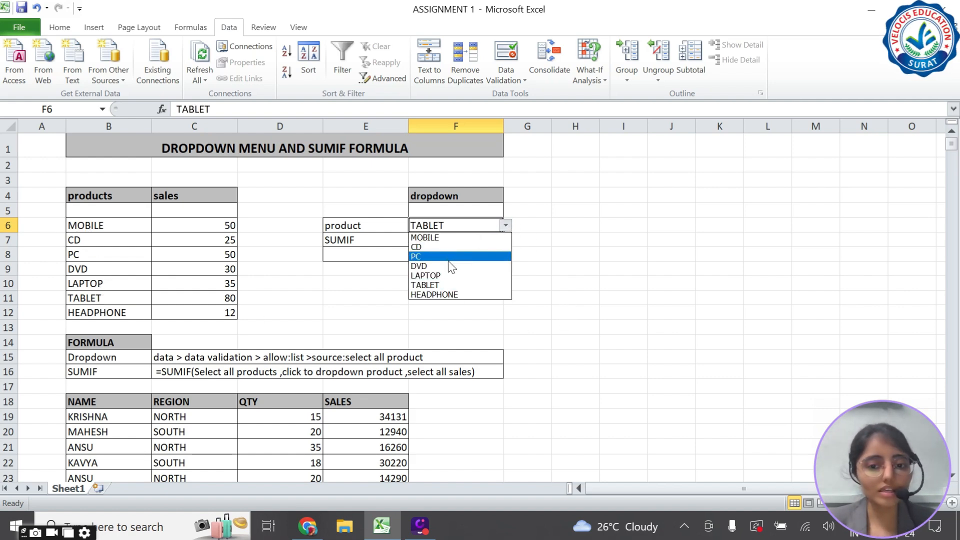
click(492, 257)
click(506, 226)
click(465, 244)
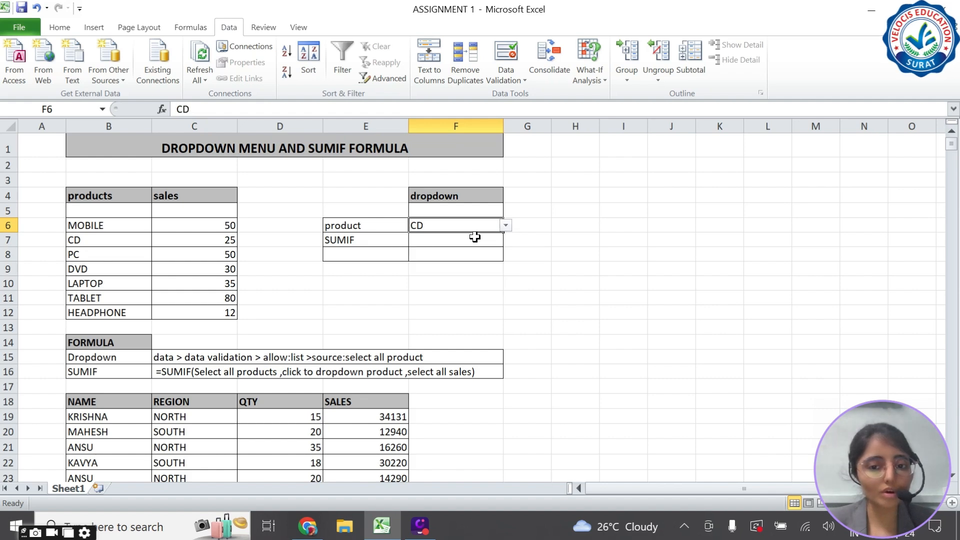
click(513, 225)
click(493, 224)
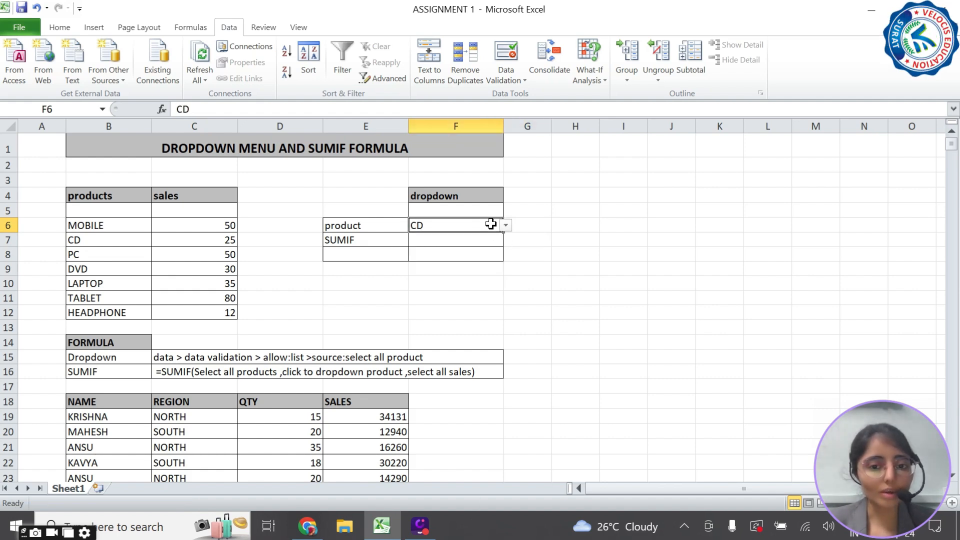
click(506, 226)
click(466, 266)
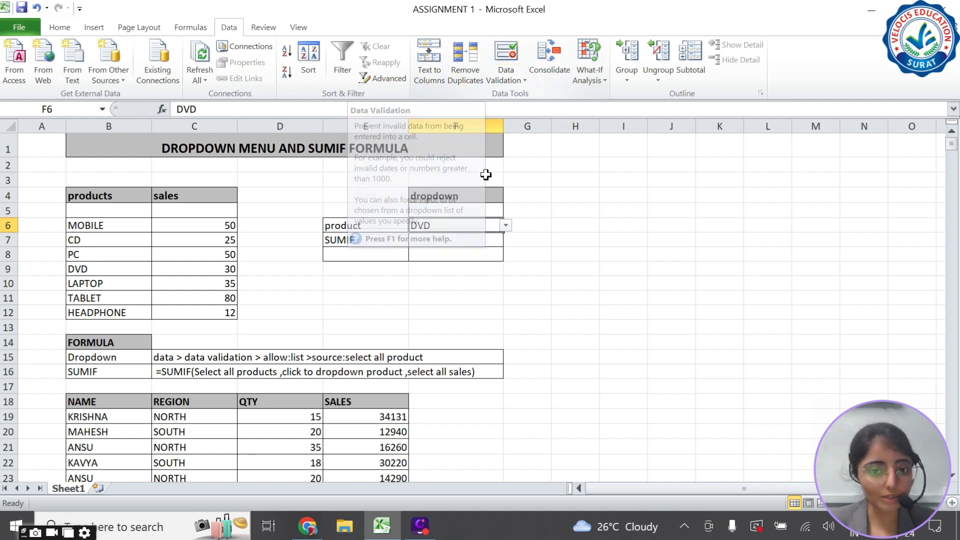
Step: Enter the formula =sumif(B6:B12,F6,C6:C12) in cell F7 to return the selected product's sales
click(430, 239)
click(337, 242)
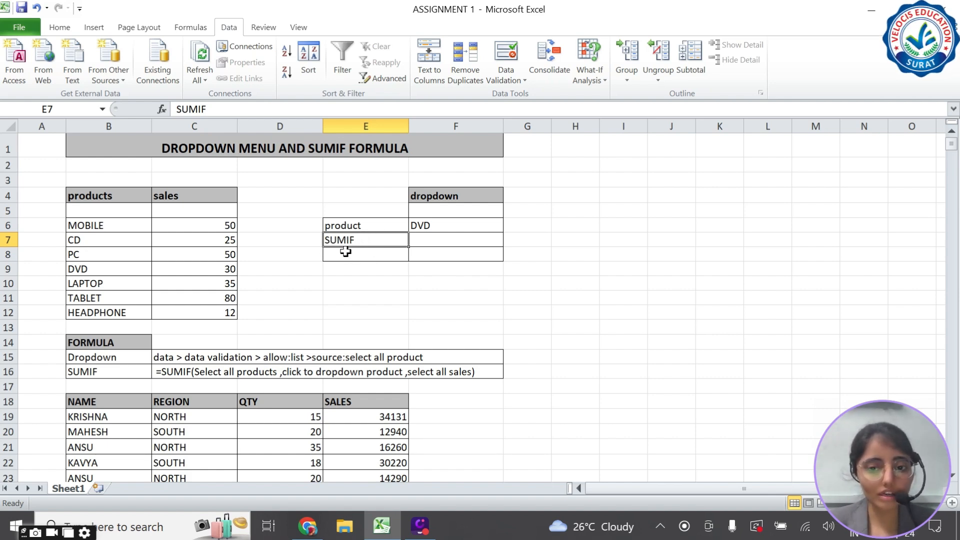
click(445, 237)
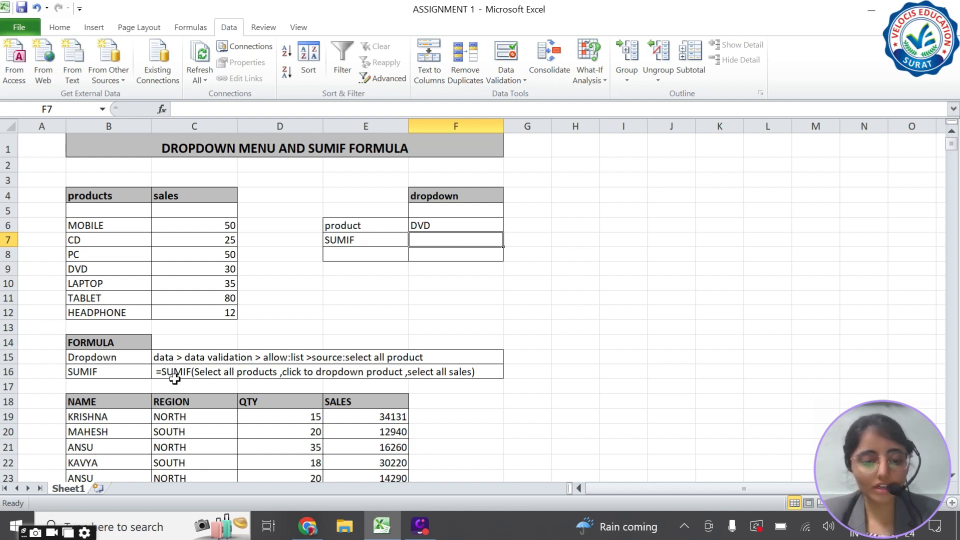
text(=su)
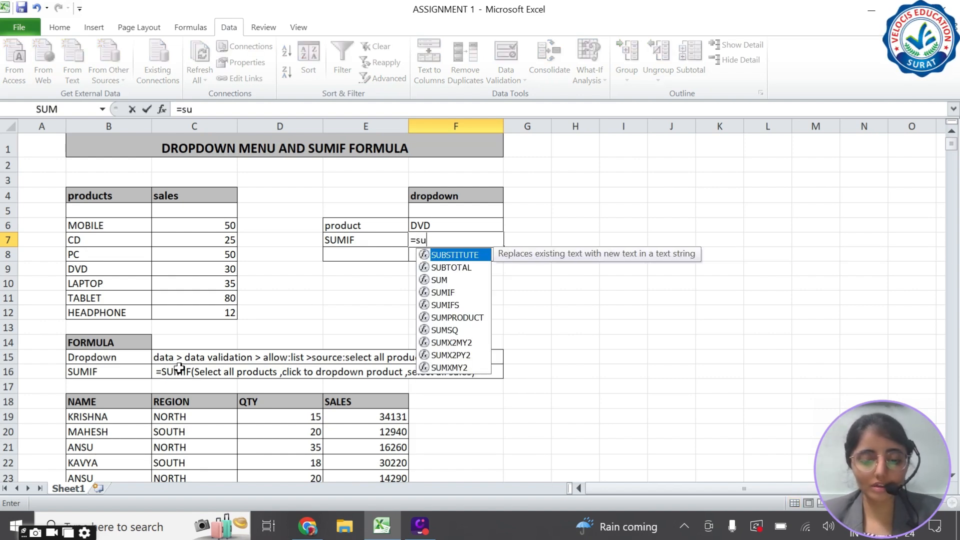
text(mif()
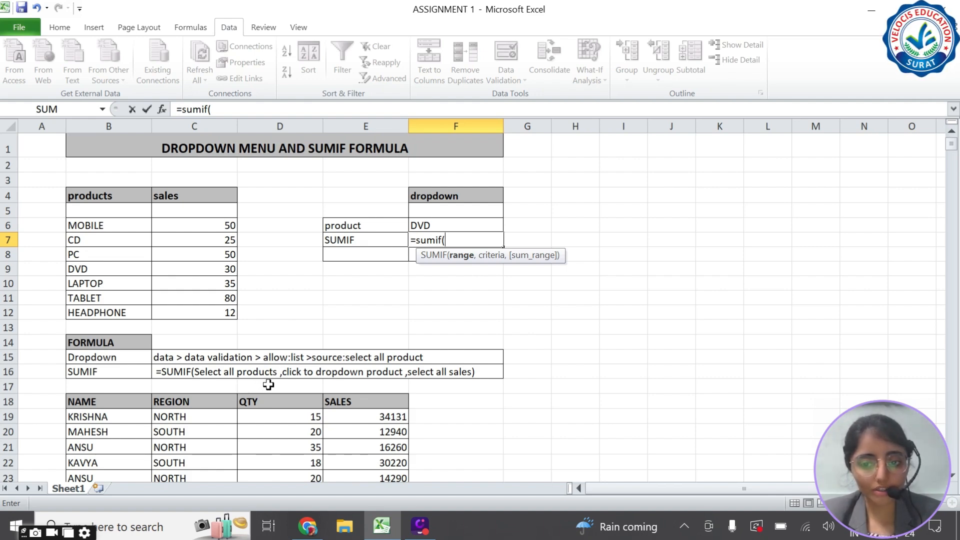
drag(97, 221, 97, 314)
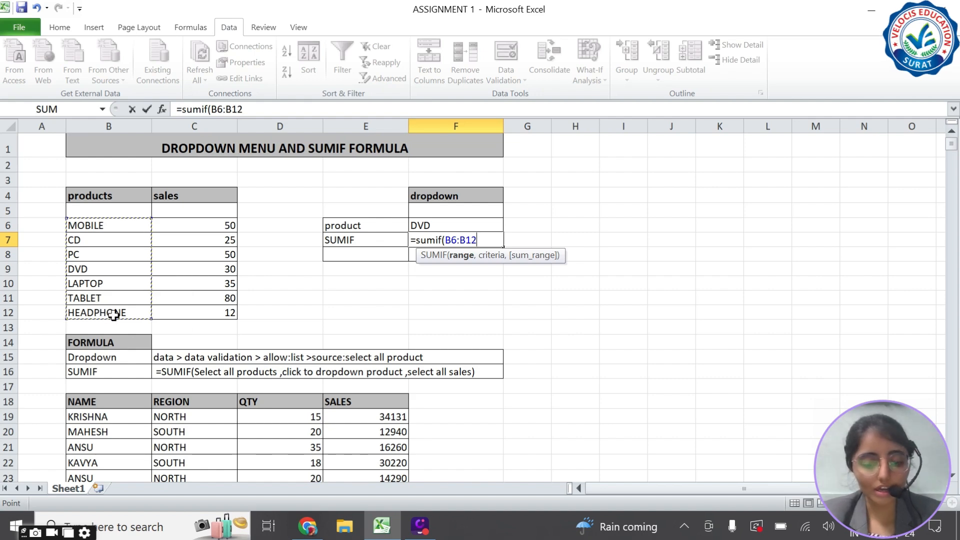
text(,)
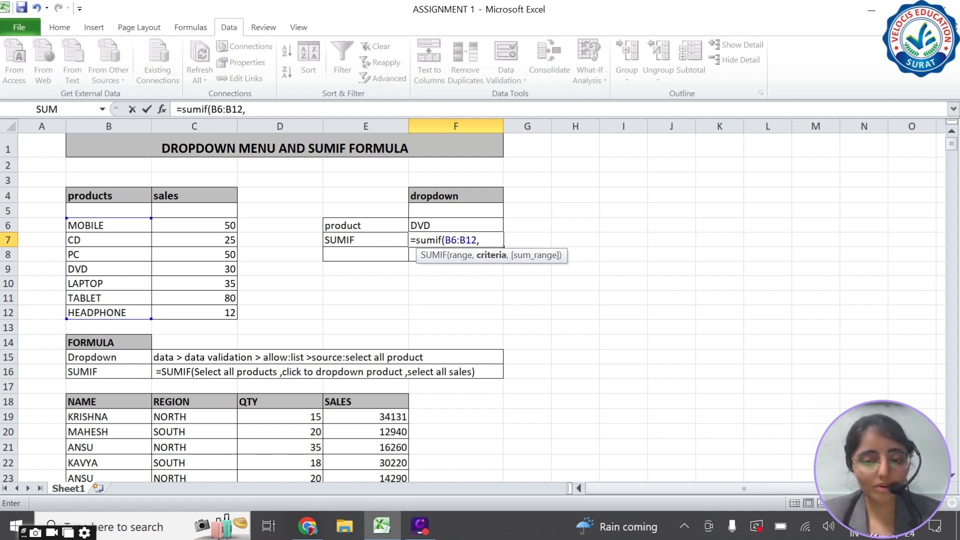
click(436, 226)
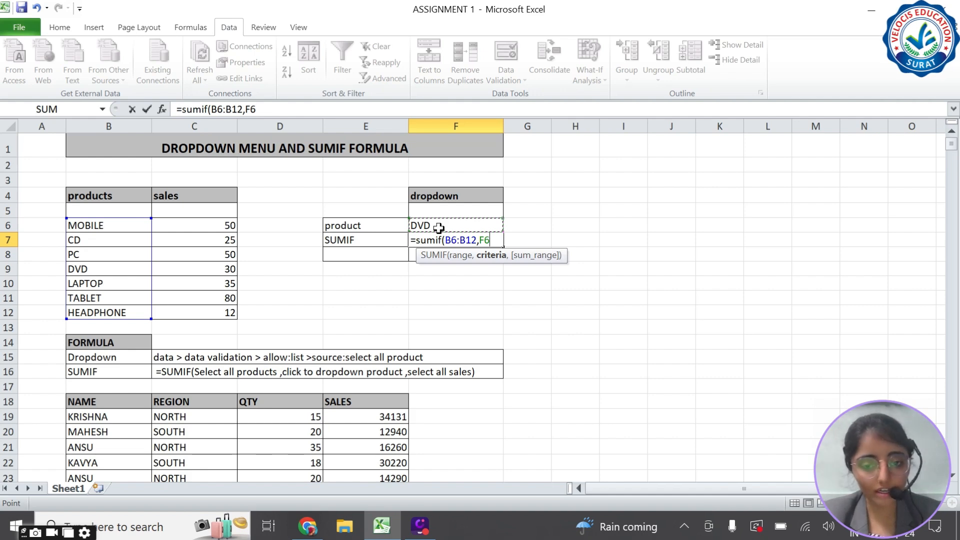
text(,)
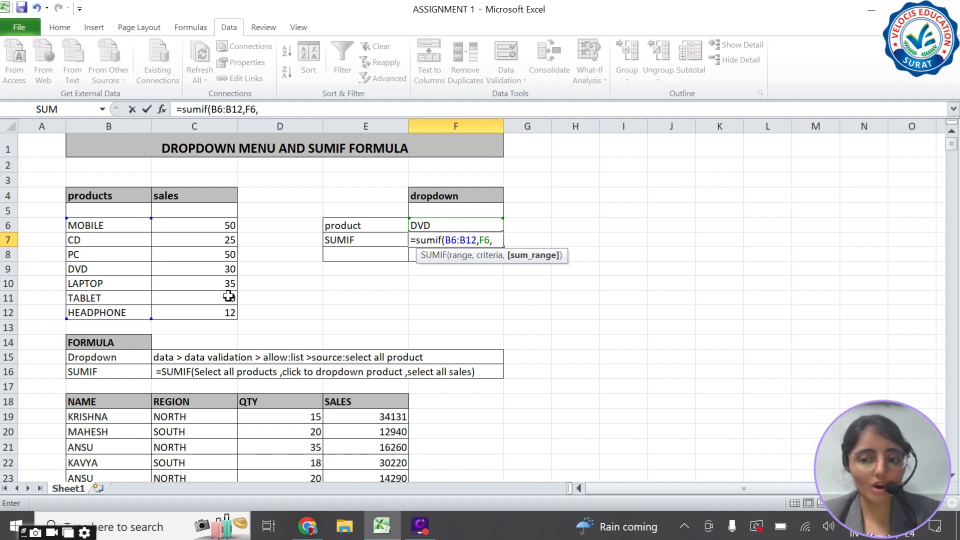
drag(212, 228, 215, 318)
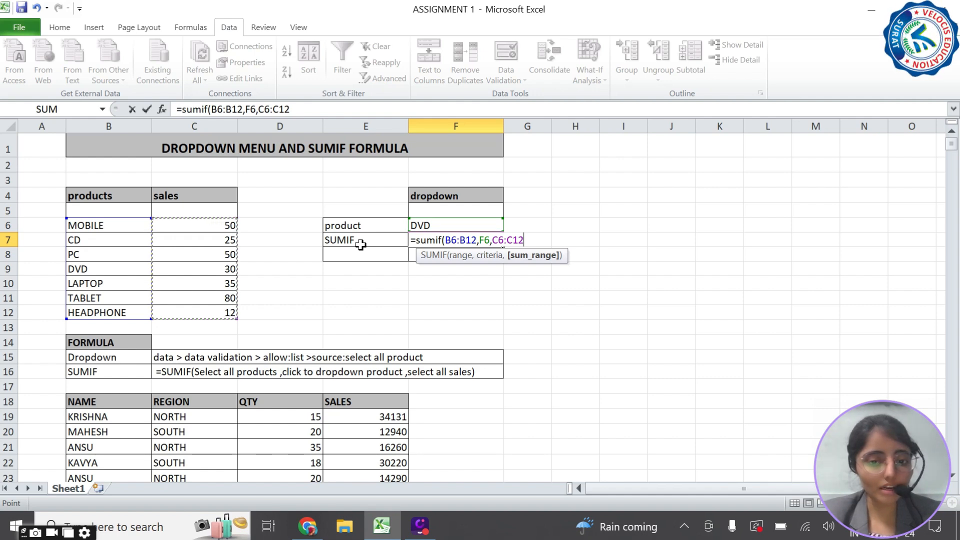
text())
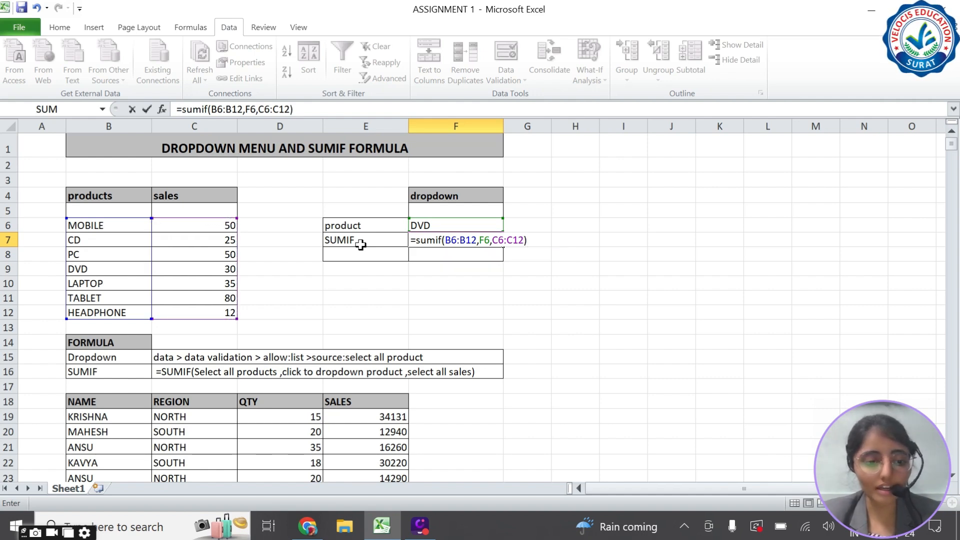
key(Return)
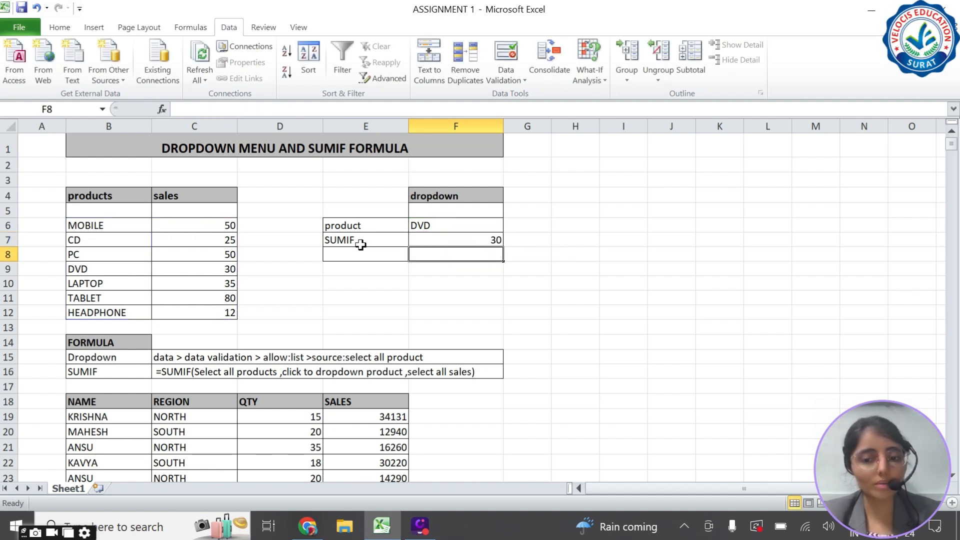
Step: Compare the SUMIF result in F7 with the DVD row of the products and sales table
click(466, 223)
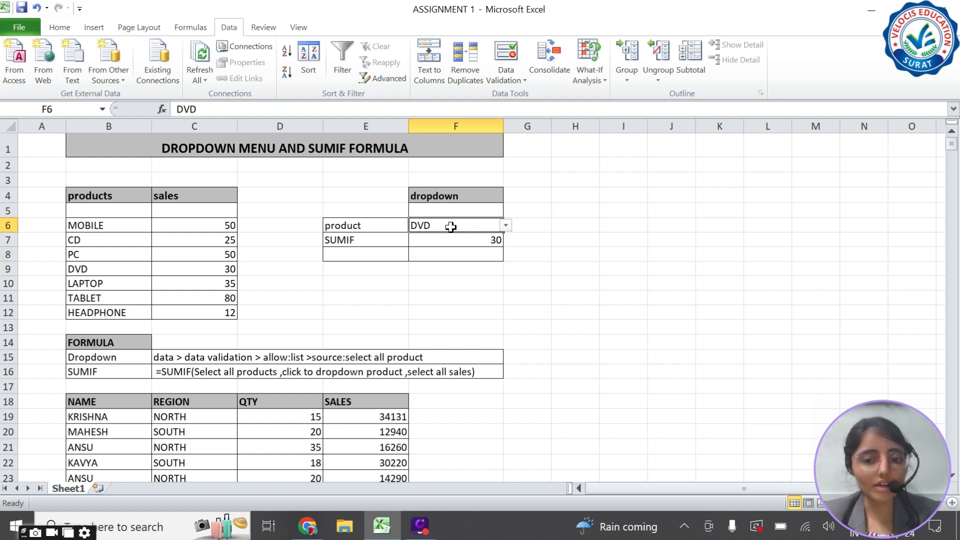
drag(130, 271, 209, 270)
click(468, 240)
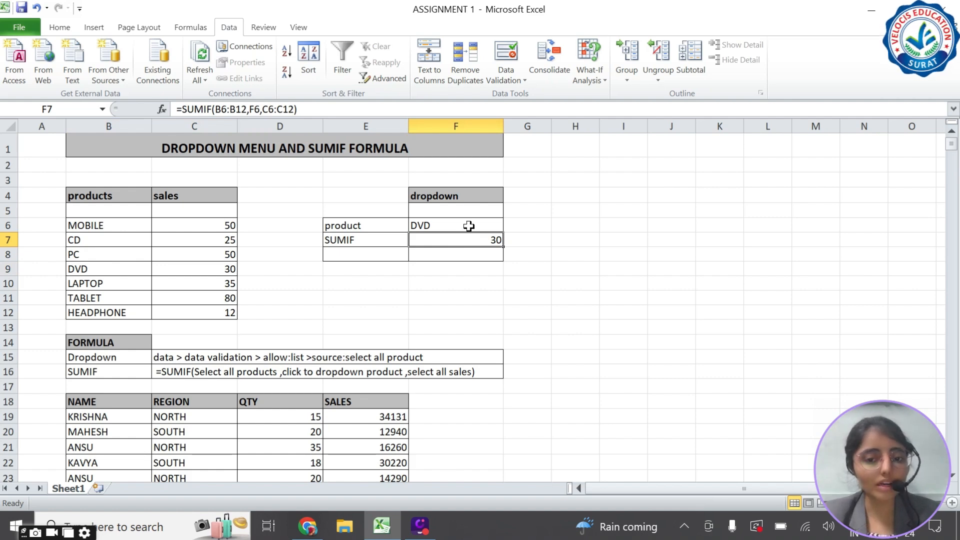
Step: Choose CD from the dropdown in F6 and compare the result in F7 with the CD row's sales
click(468, 226)
click(506, 226)
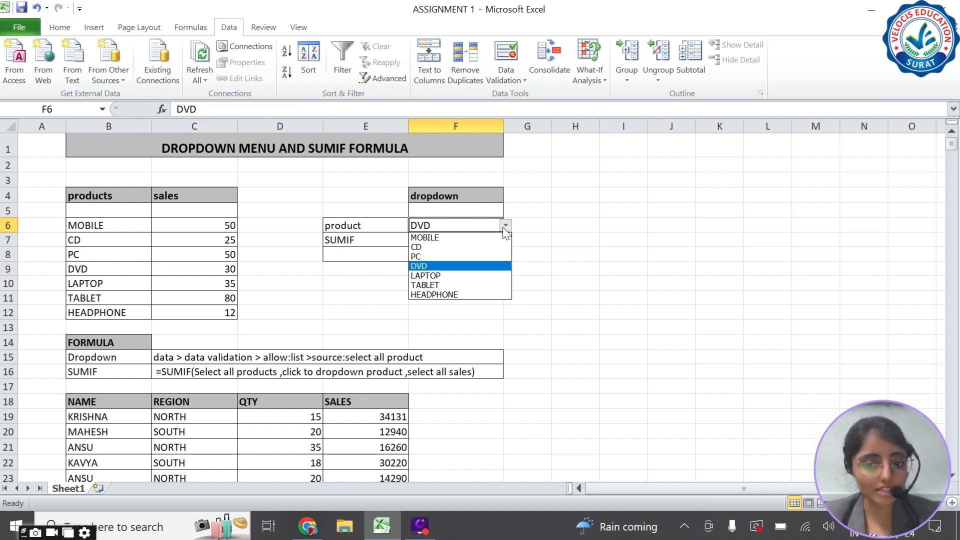
click(463, 246)
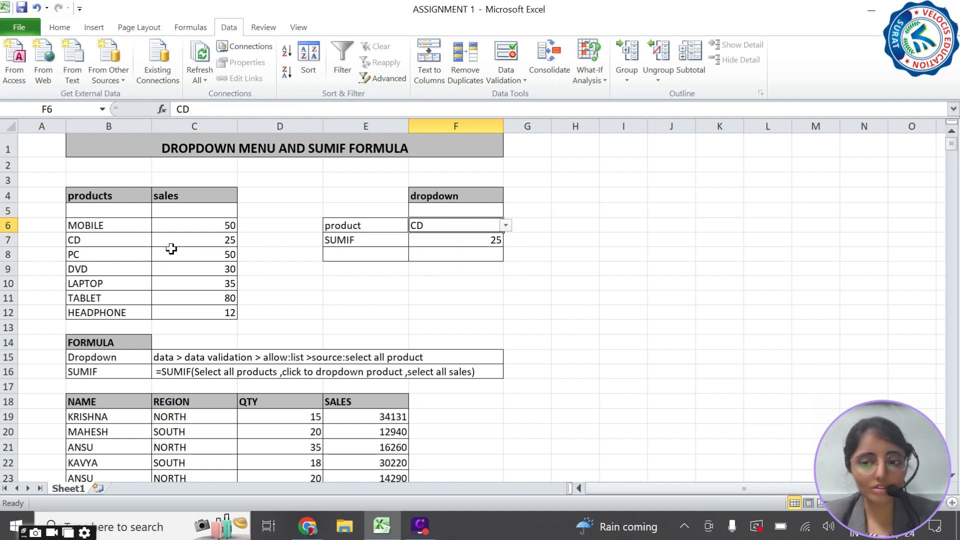
drag(135, 242, 182, 240)
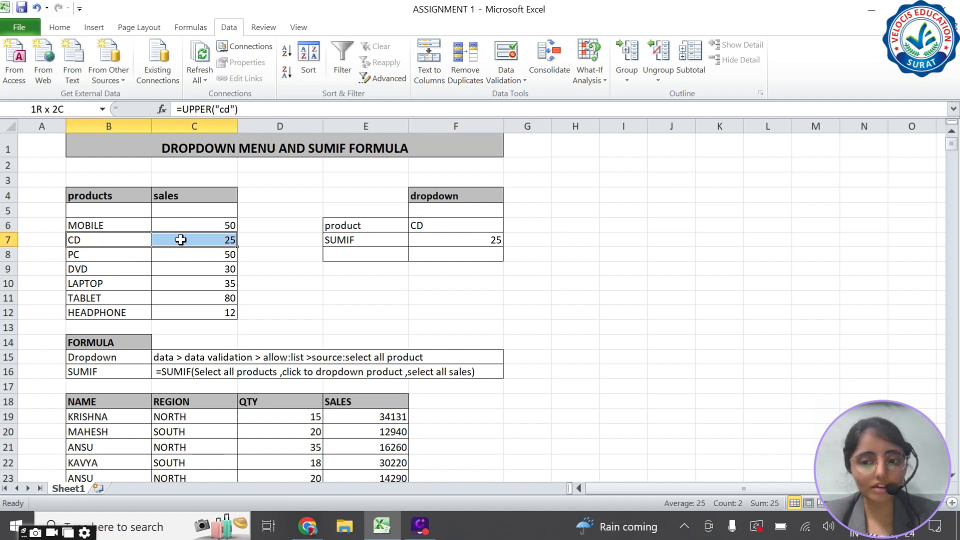
click(443, 240)
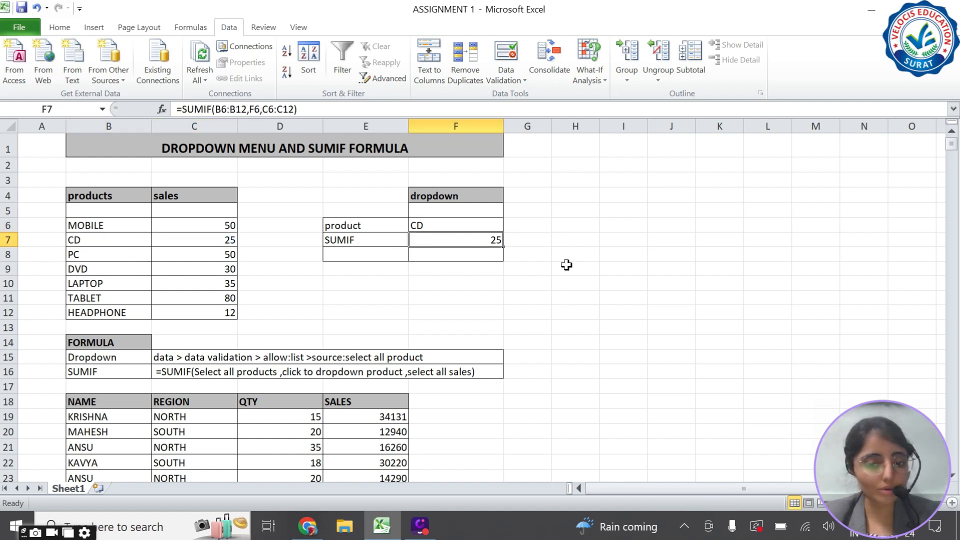
Step: Choose HEADPHONE from the dropdown in F6 and check the SUMIF result in F7
click(492, 221)
click(506, 226)
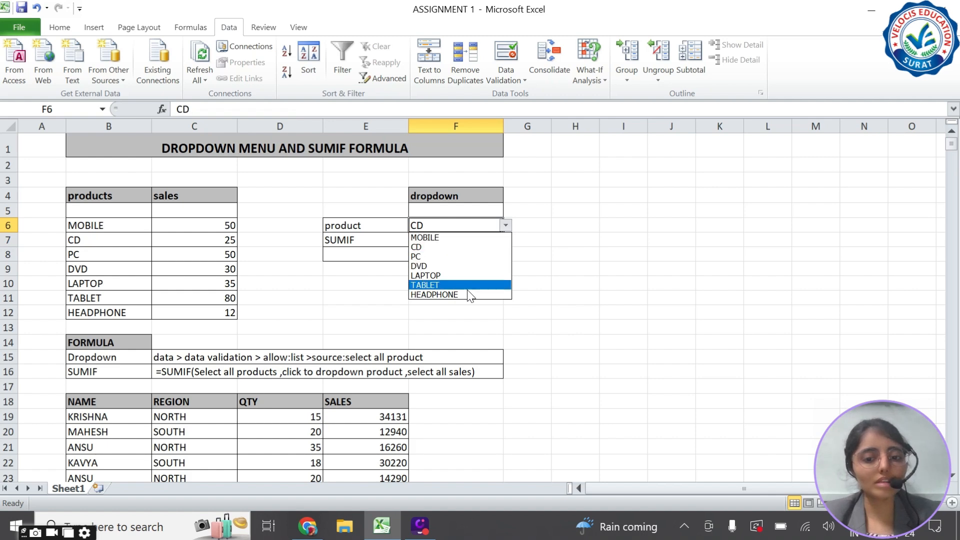
click(452, 295)
click(461, 242)
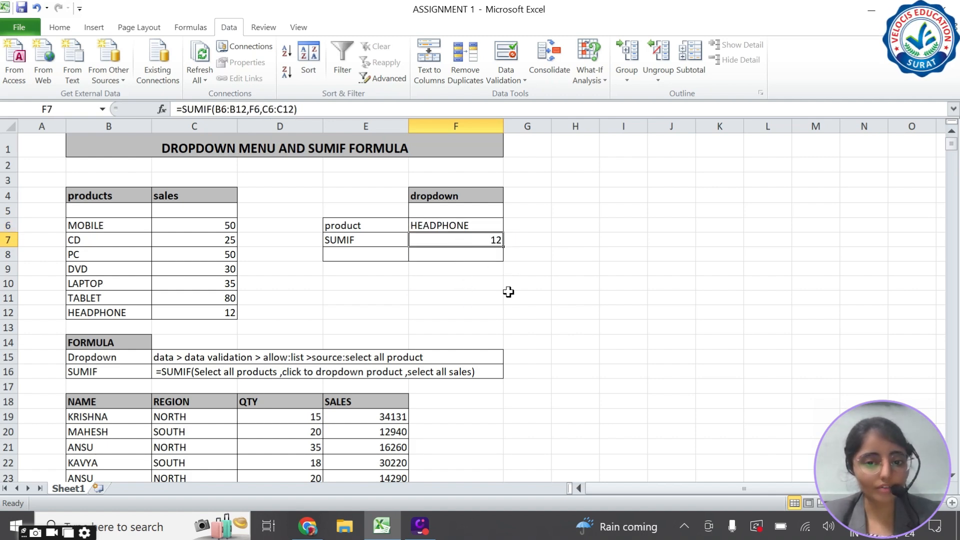
Step: Switch the dropdown in F6 to LAPTOP, TABLET and finally MOBILE, checking the SUMIF result in F7
click(455, 225)
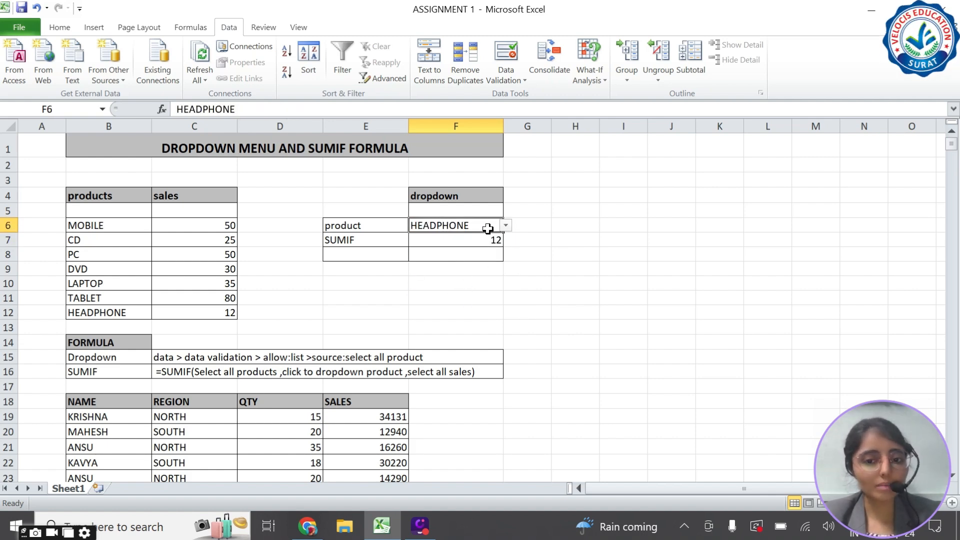
click(505, 226)
click(475, 276)
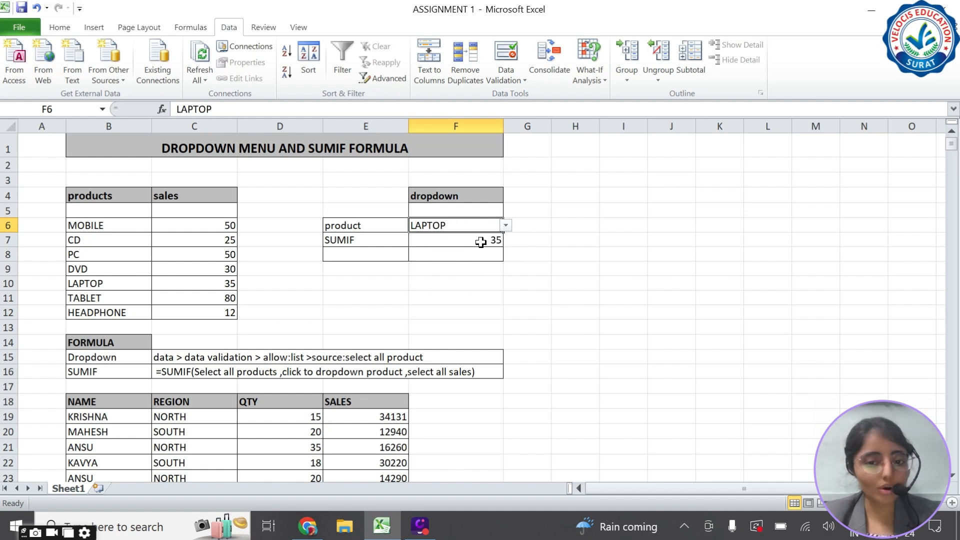
click(506, 226)
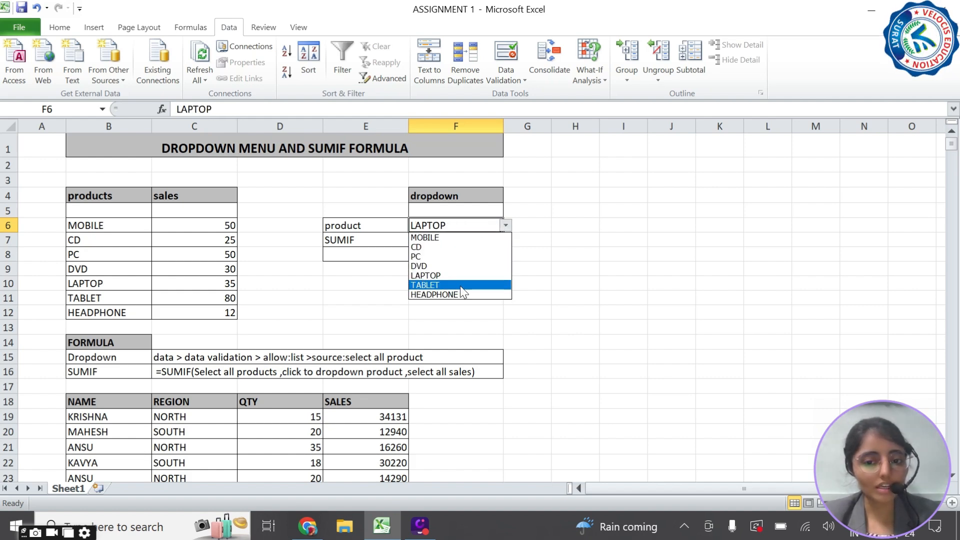
click(460, 286)
click(505, 226)
click(480, 236)
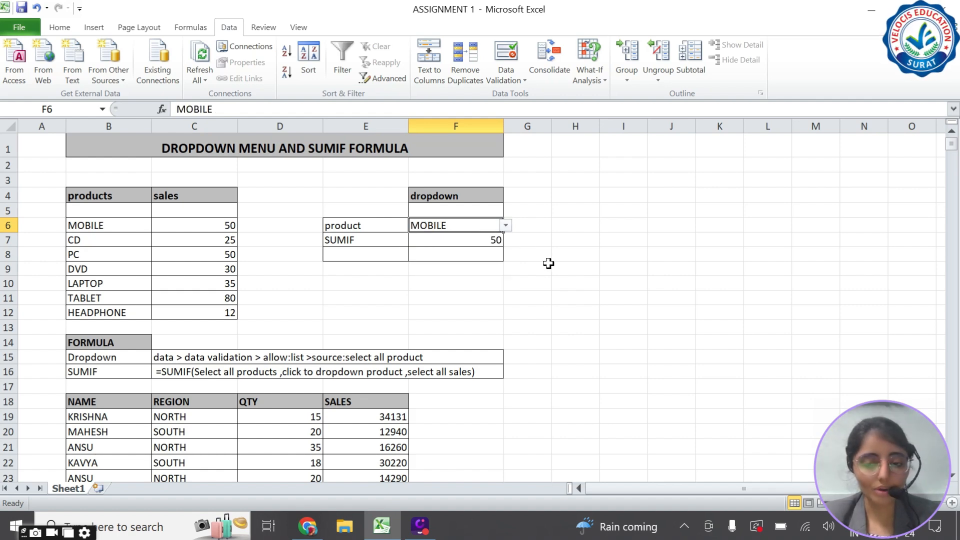
click(440, 241)
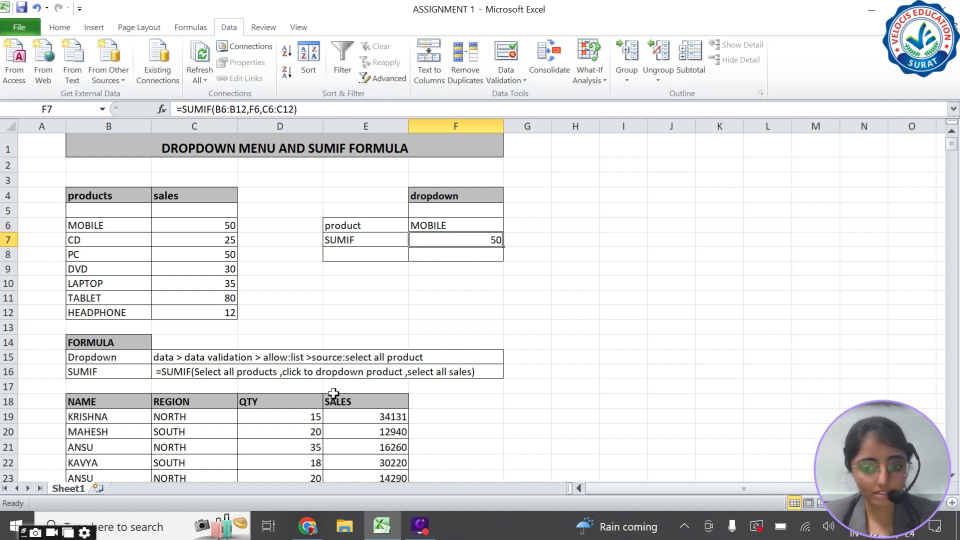
Step: Enter the formula =sumif(B19:B25,B29,E19:E25) in C29 to total the sales of the first listed salesperson
scroll(334, 393, down, 3)
scroll(290, 411, down, 2)
drag(232, 347, 263, 386)
click(231, 345)
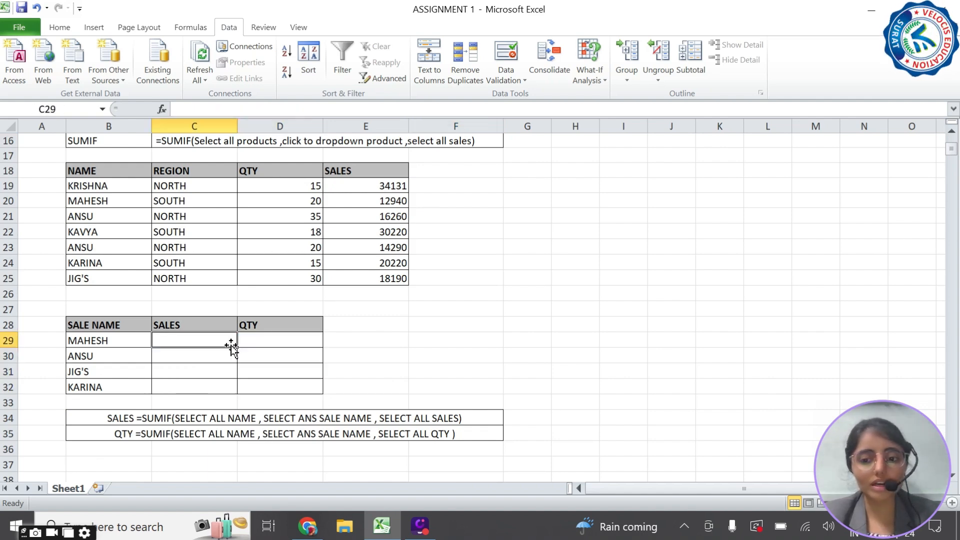
text(=)
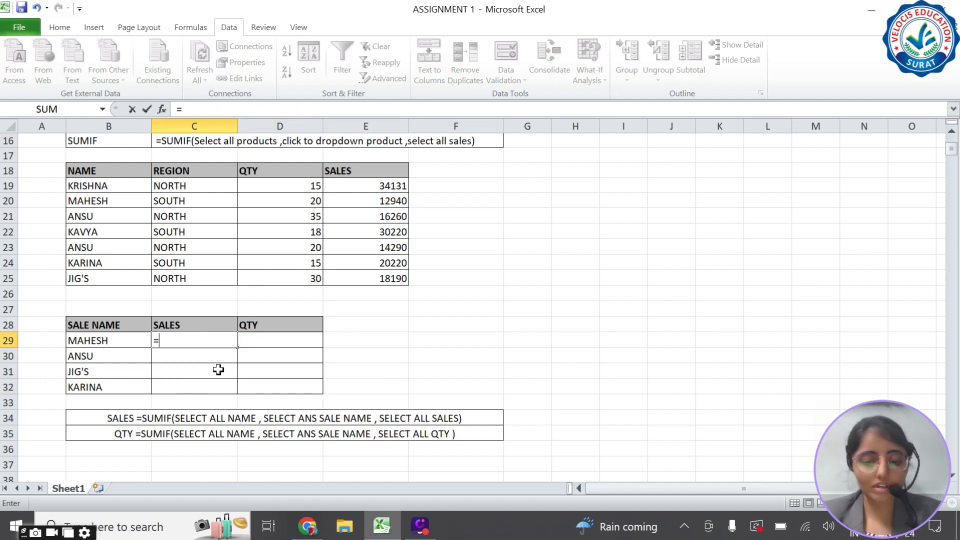
text(sumif)
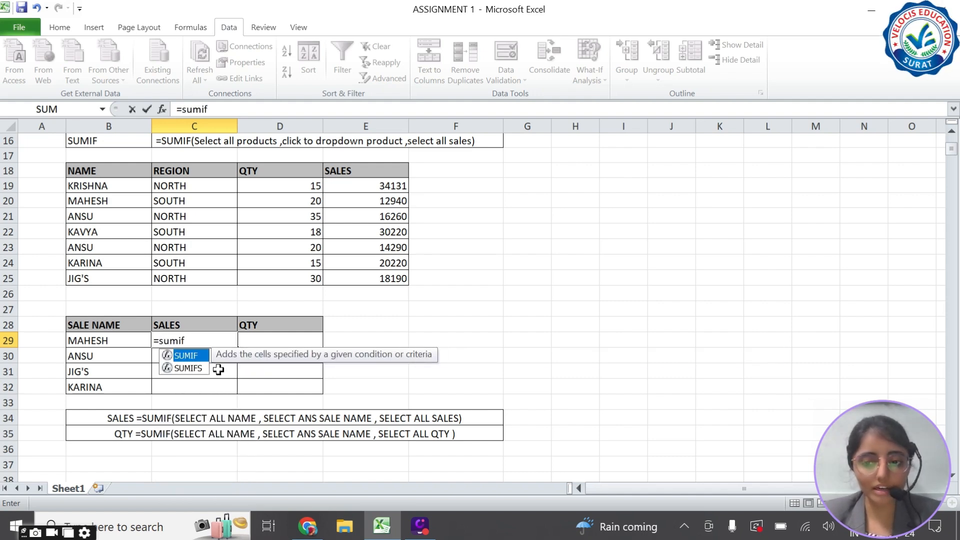
text(()
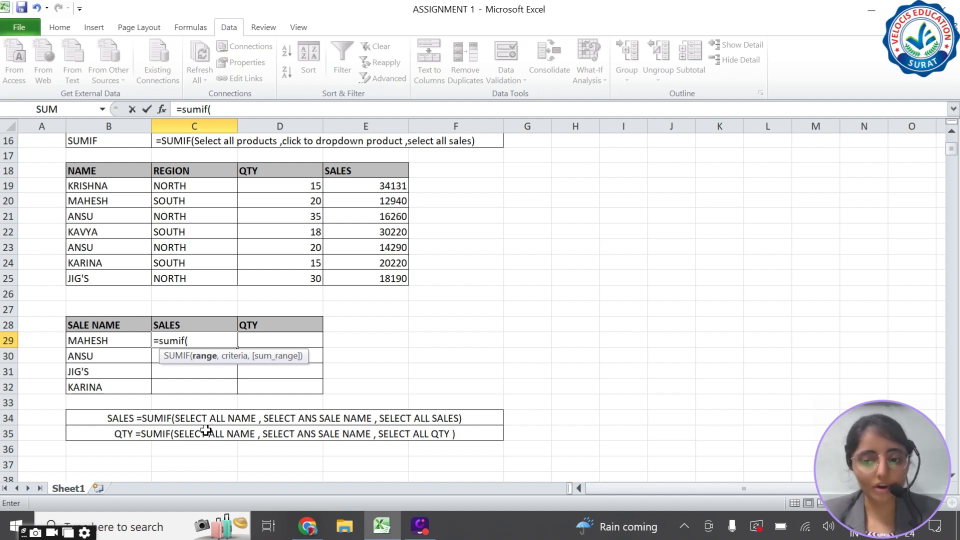
drag(116, 189, 111, 280)
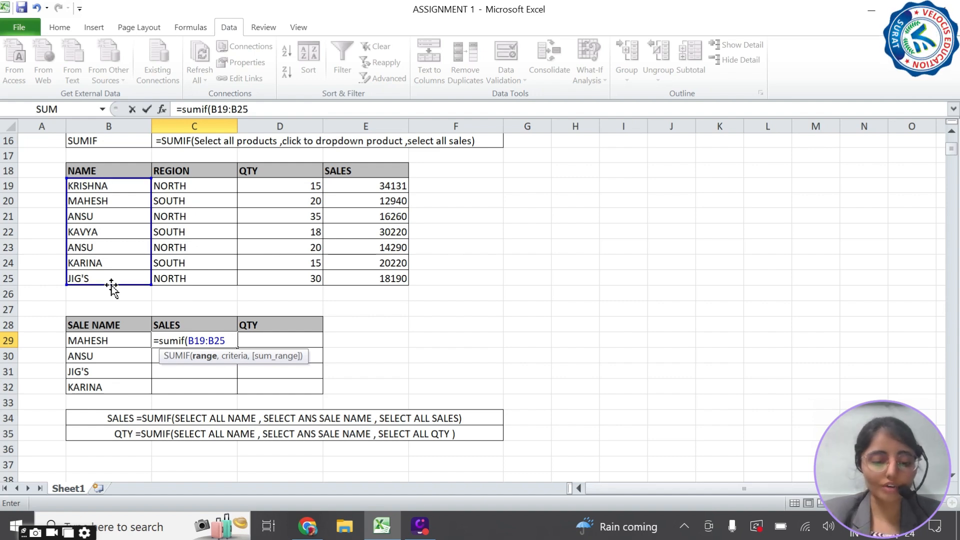
text(,)
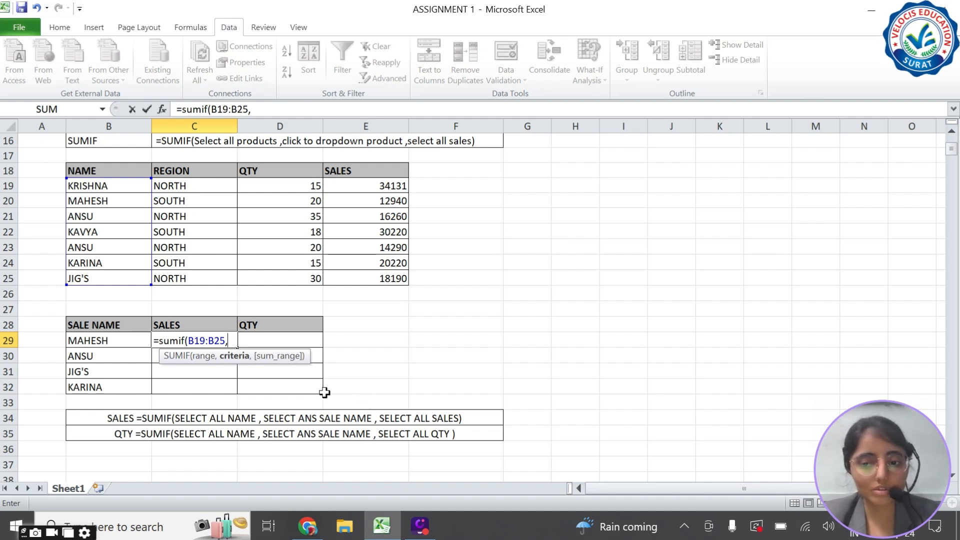
click(114, 340)
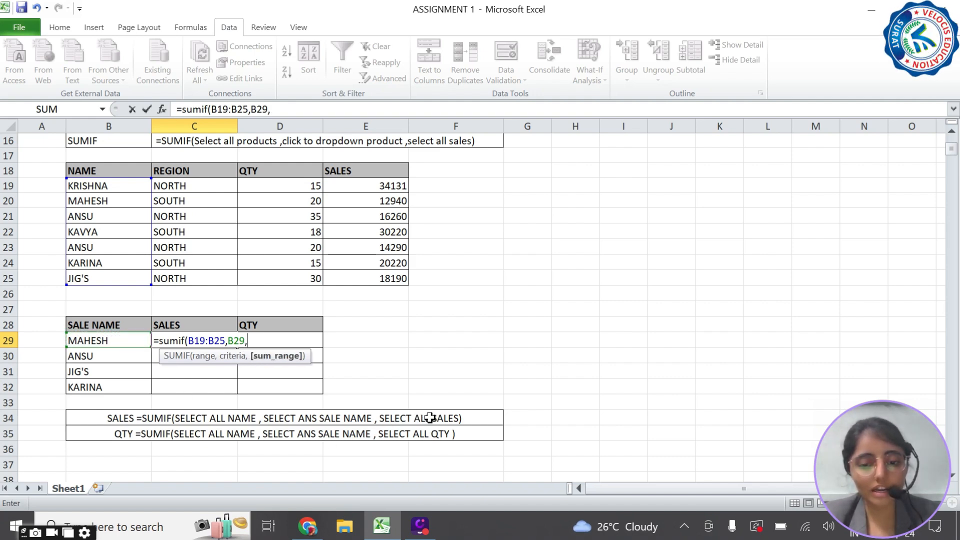
click(371, 184)
drag(371, 184, 349, 288)
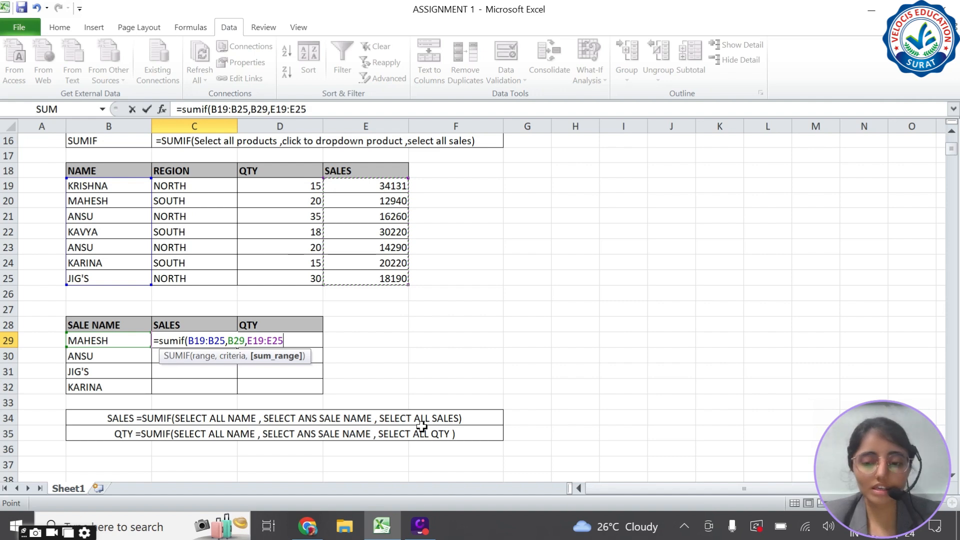
key(Return)
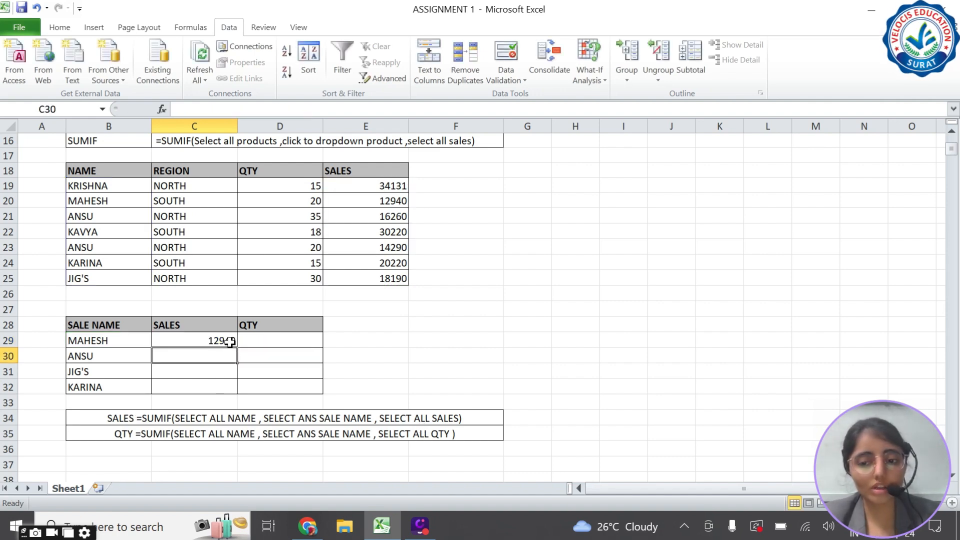
Step: Compare the SUMIF result in C29 with the matching salesperson's entry in row 20 of the sales table
drag(135, 201, 363, 202)
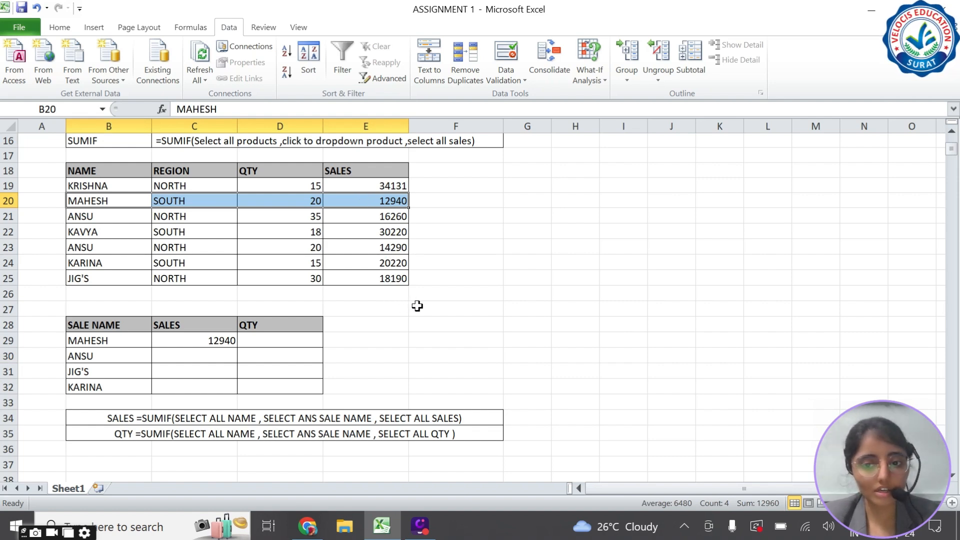
click(200, 343)
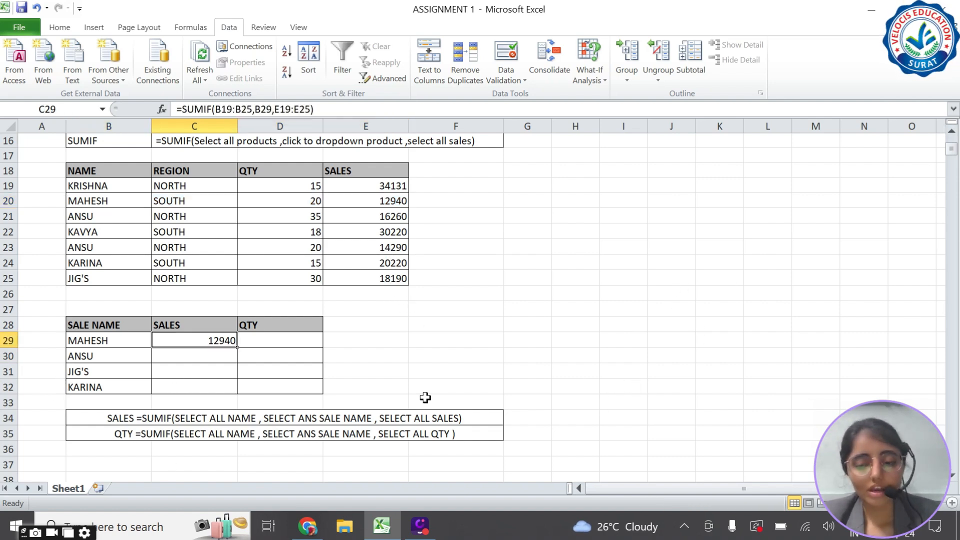
drag(219, 356, 218, 386)
click(222, 355)
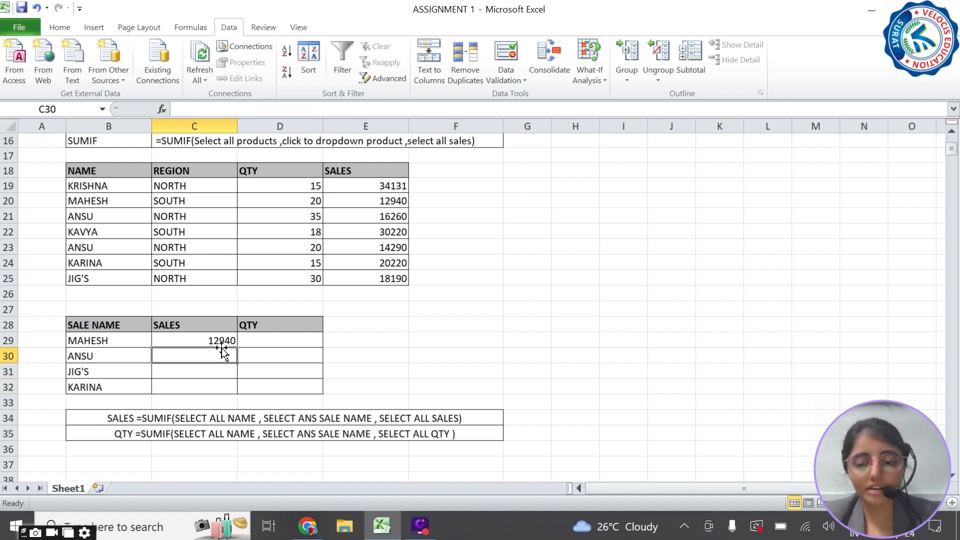
Step: Edit the SUMIF formula in C29 to make the name range absolute as $B$19:$B$25
click(229, 336)
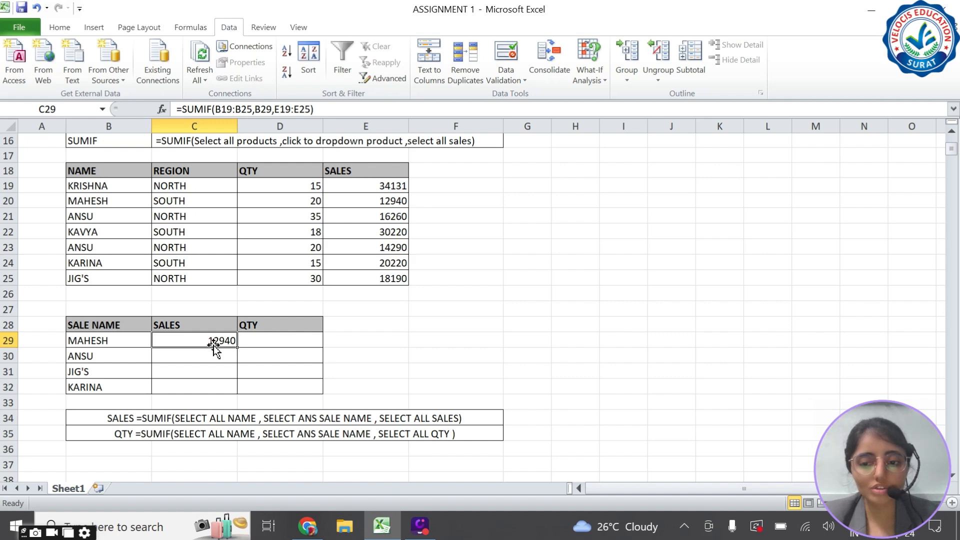
key(F2)
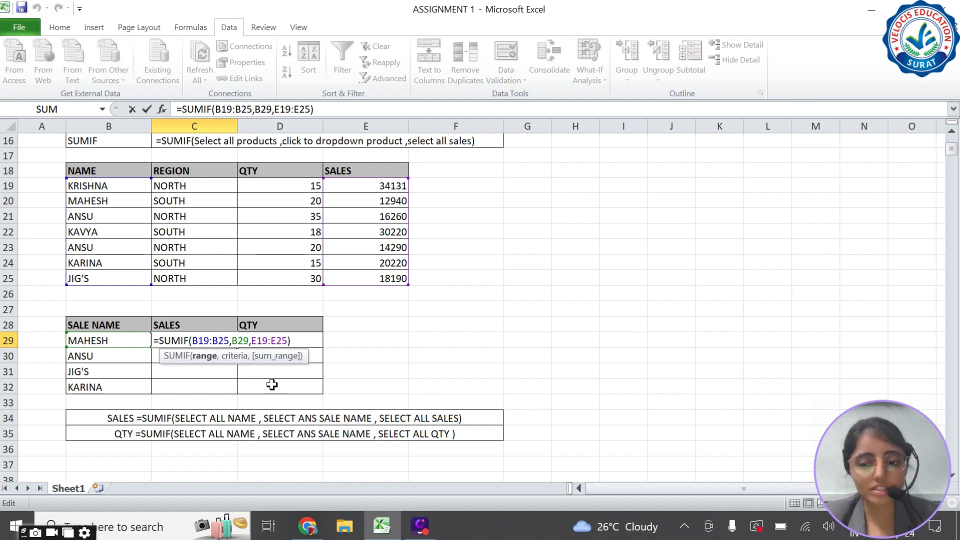
key(F4)
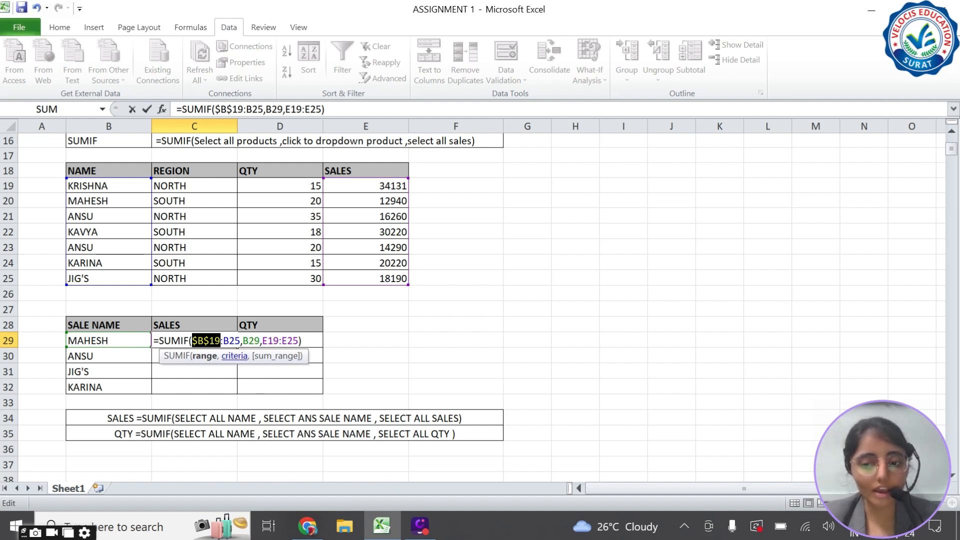
key(Right)
key(Right)
key(F4)
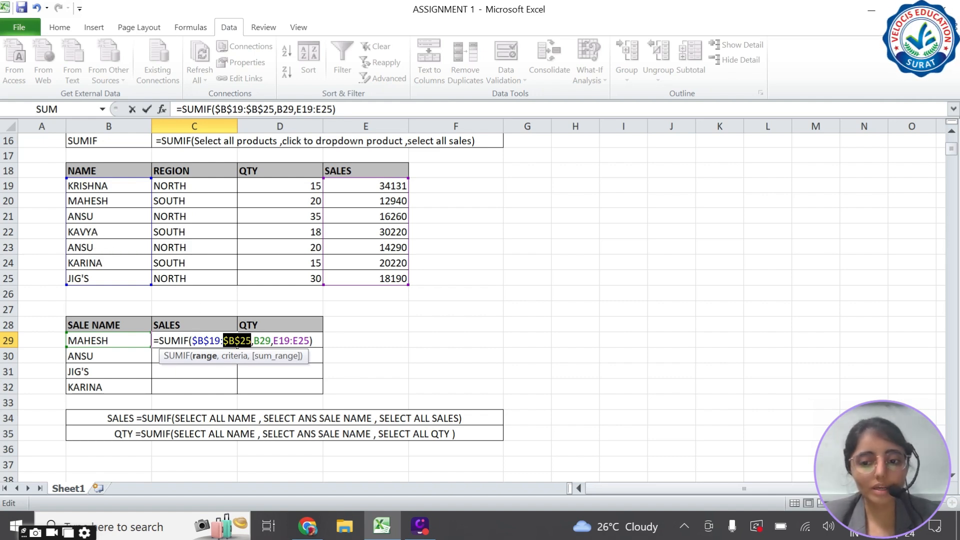
Step: Make the sum range in the C29 formula absolute as $E$19:$E$25, keeping the criteria reference B29 relative
key(Right)
key(Right)
key(Right)
key(Right)
key(Right)
key(Right)
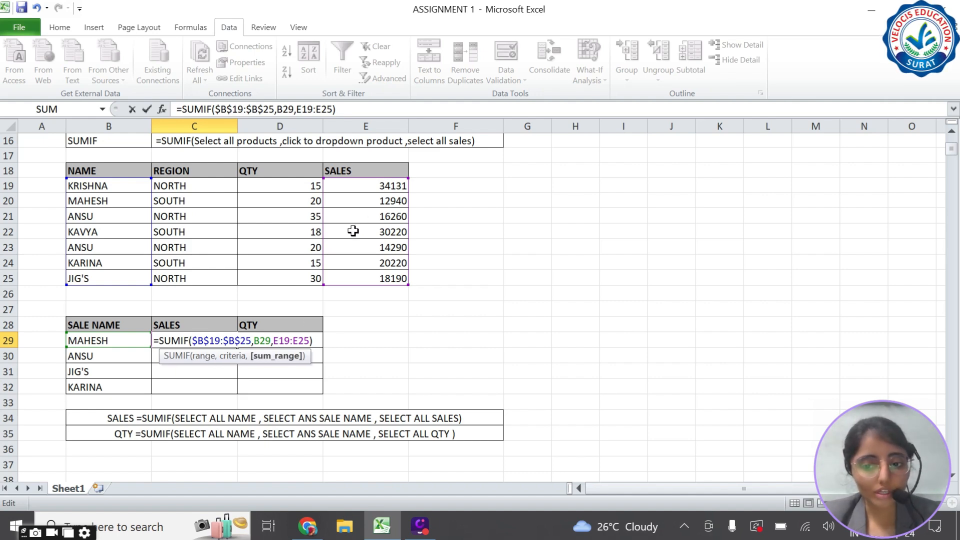
key(F4)
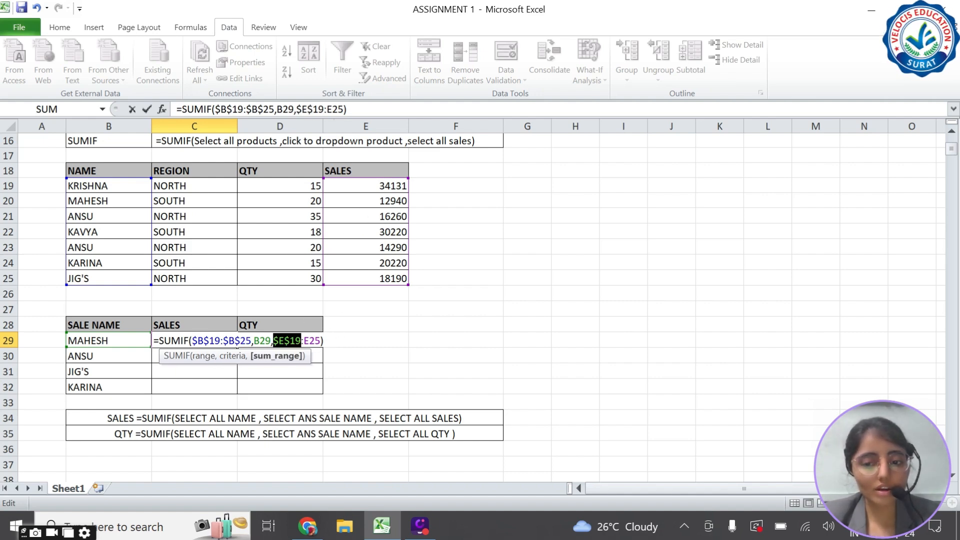
key(Right)
key(Right)
key(Right)
key(Right)
key(F4)
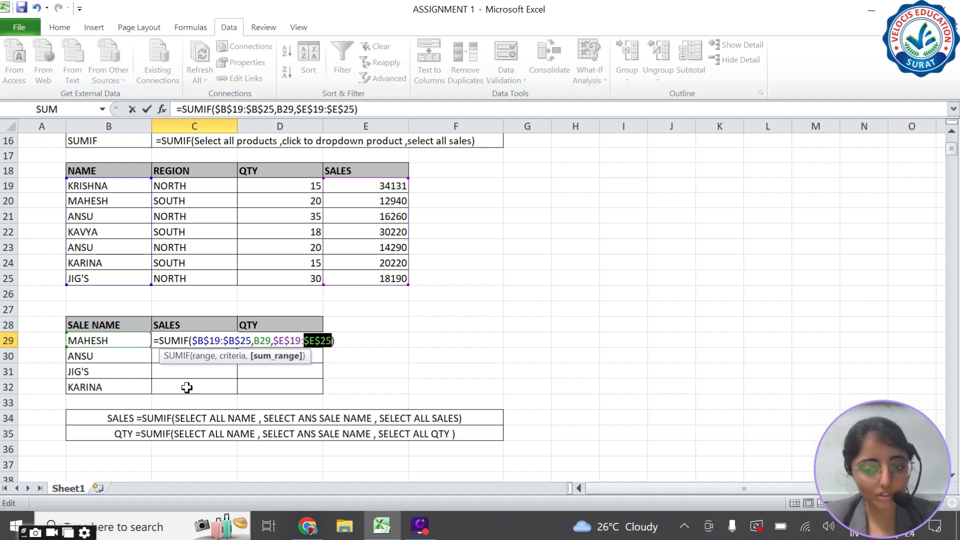
Step: Review the relative criteria reference and the absolute name and sales ranges within the C29 formula
click(259, 341)
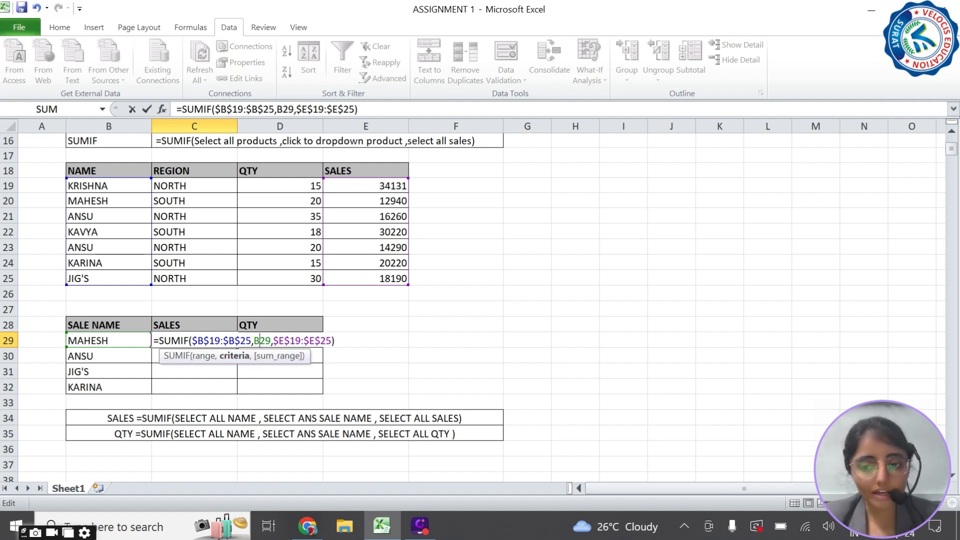
click(236, 342)
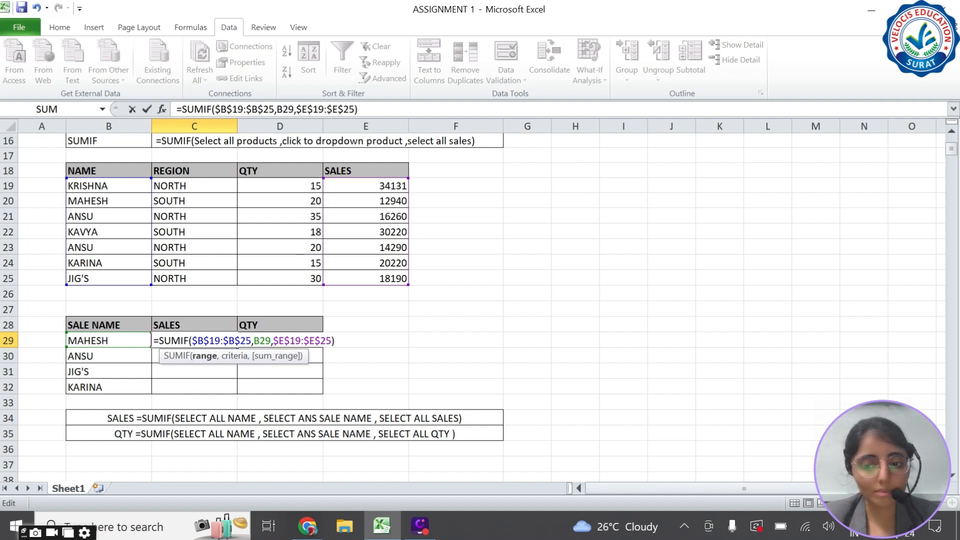
key(Right)
key(Right)
key(Right)
key(Right)
key(Right)
key(Right)
key(Right)
key(Right)
key(Right)
key(Right)
key(Right)
key(Right)
key(Right)
key(Right)
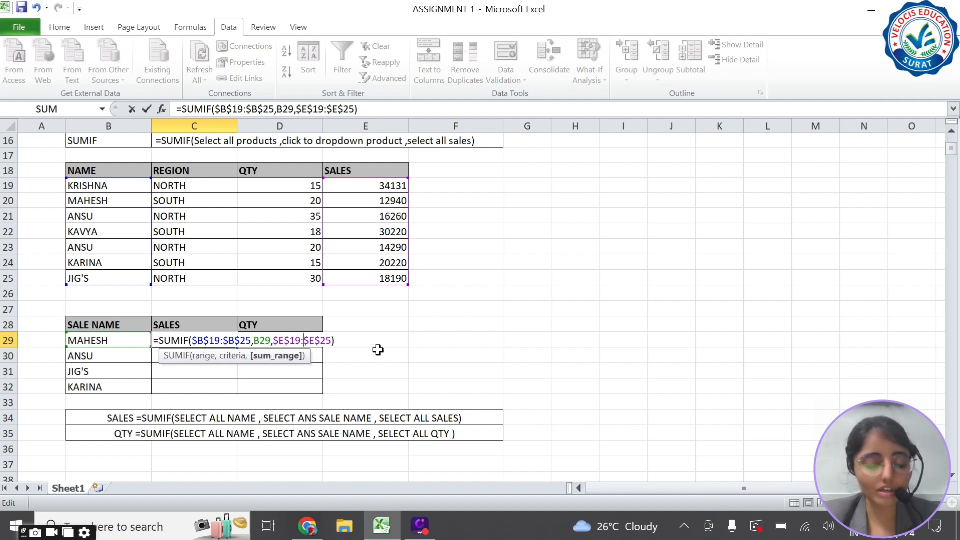
Step: Accept the edited formula in C29 and fill it down the SALES column through C32
key(Return)
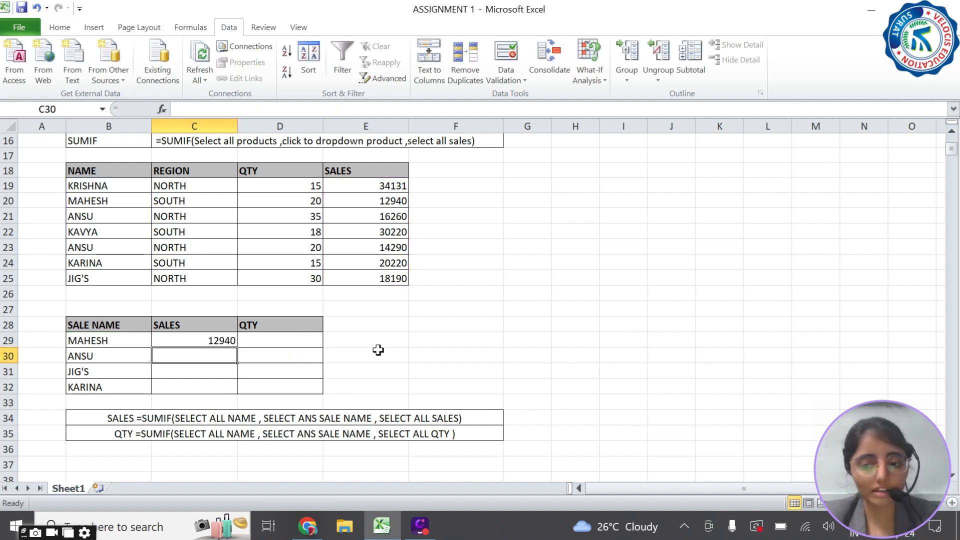
click(209, 340)
drag(237, 346, 239, 393)
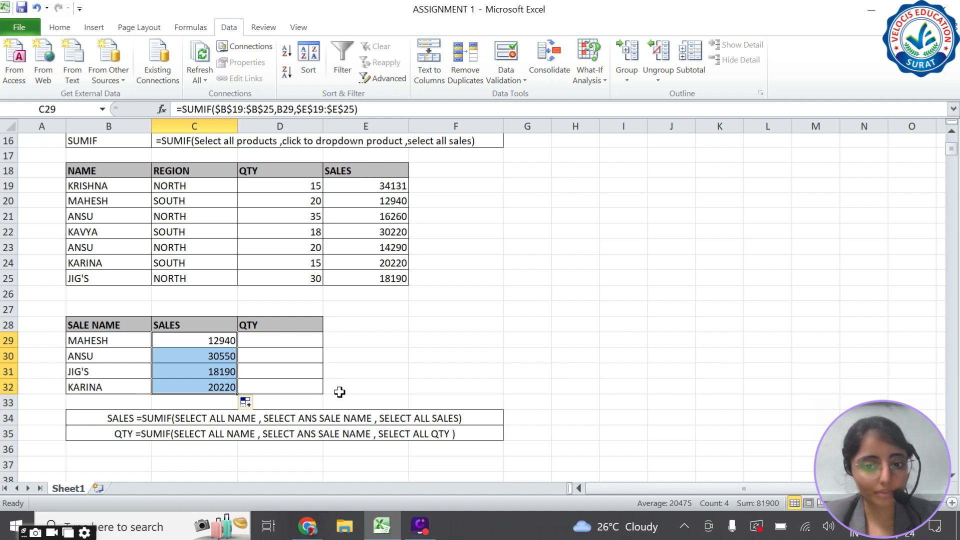
Step: Compare the result in C32 with row 24 of the sales table and inspect the references of the copied formula in C31
drag(123, 264, 345, 264)
click(203, 391)
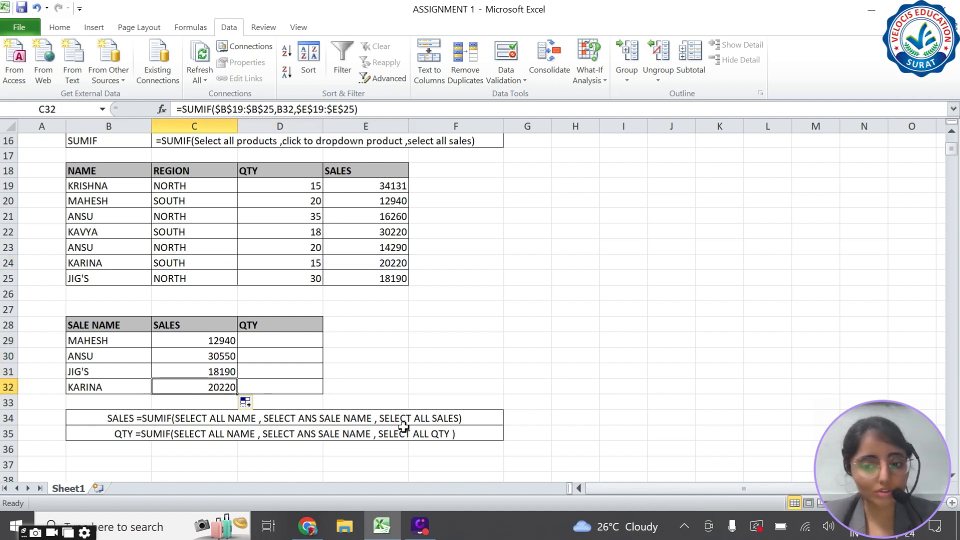
double_click(217, 371)
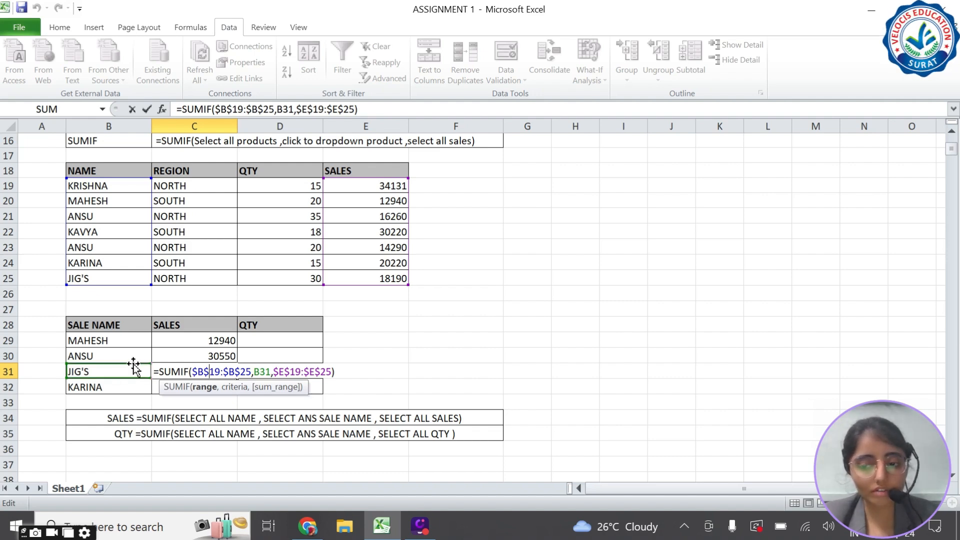
key(Return)
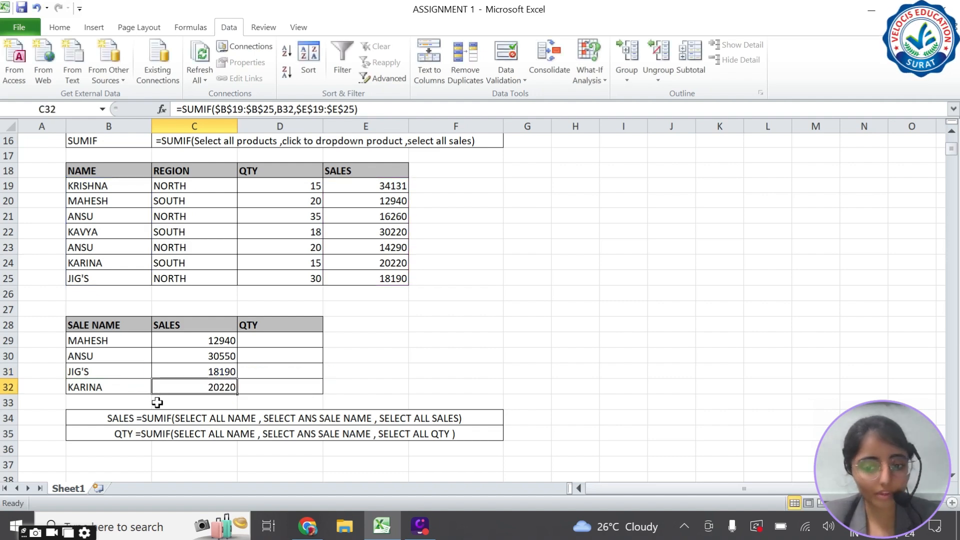
Step: Enter =SUMIF(B19:B25,B29,D19:D25) in D29 to total the first salesperson's quantity, and check it against row 20
click(268, 340)
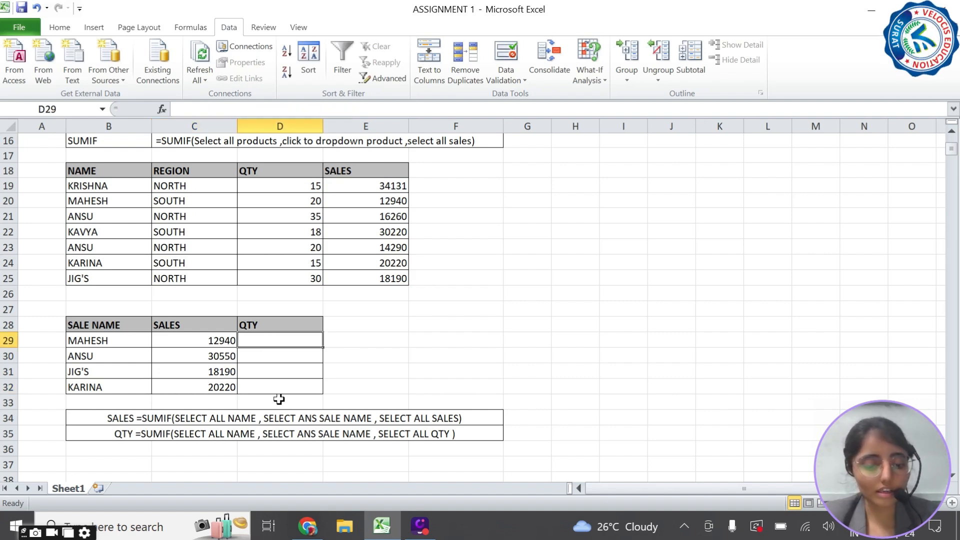
text(=s)
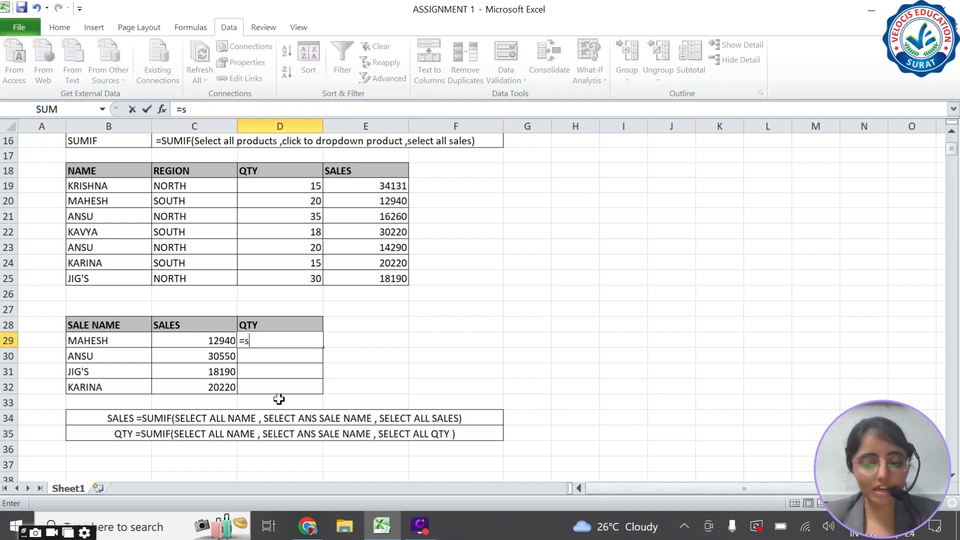
text(umif)
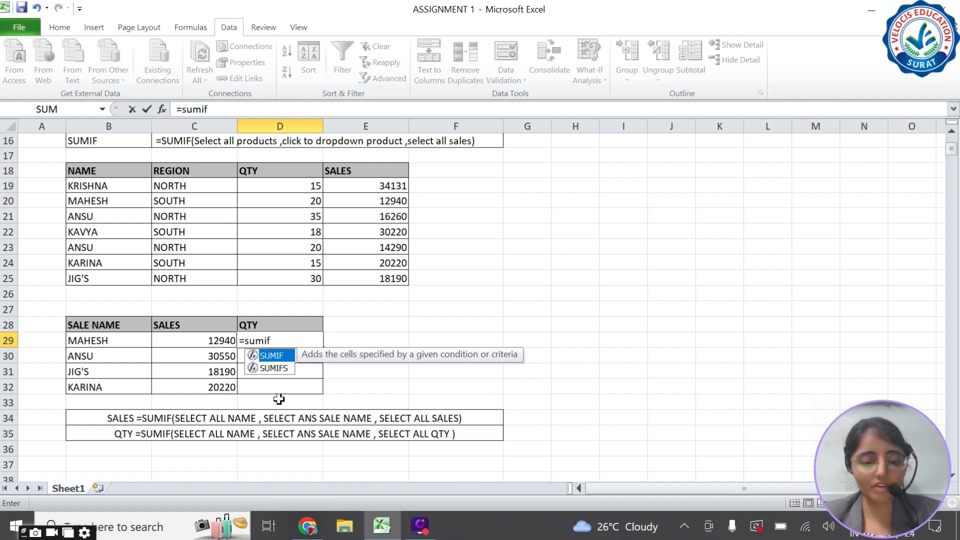
text(()
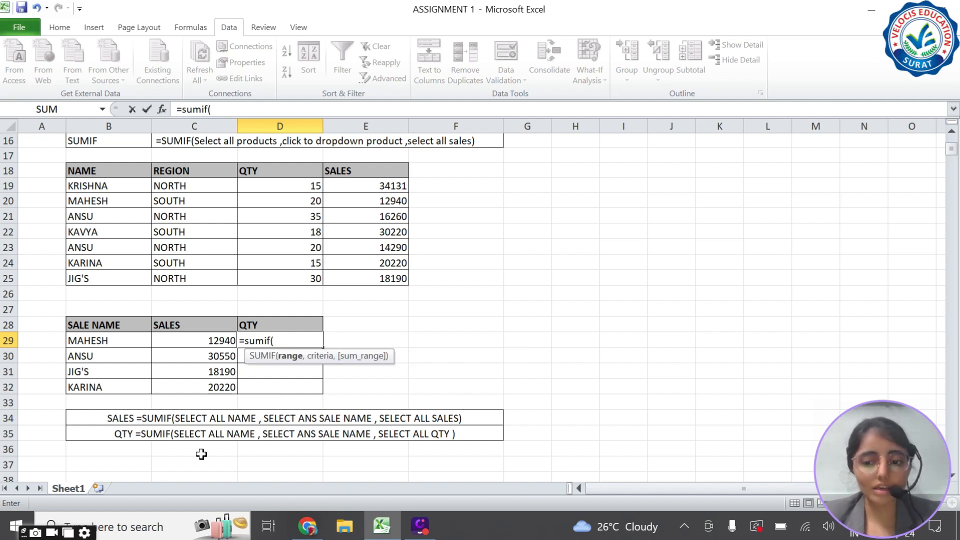
drag(128, 186, 135, 284)
text(,)
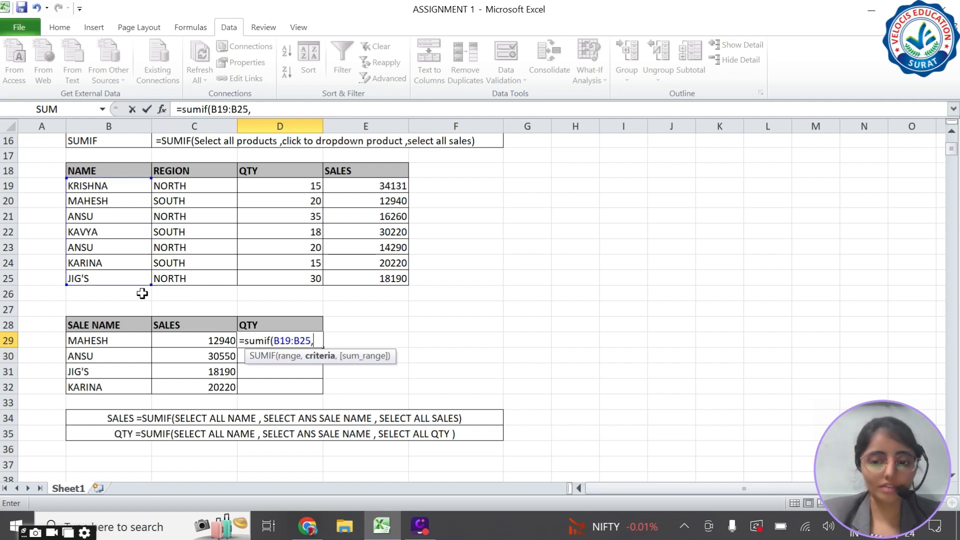
click(121, 338)
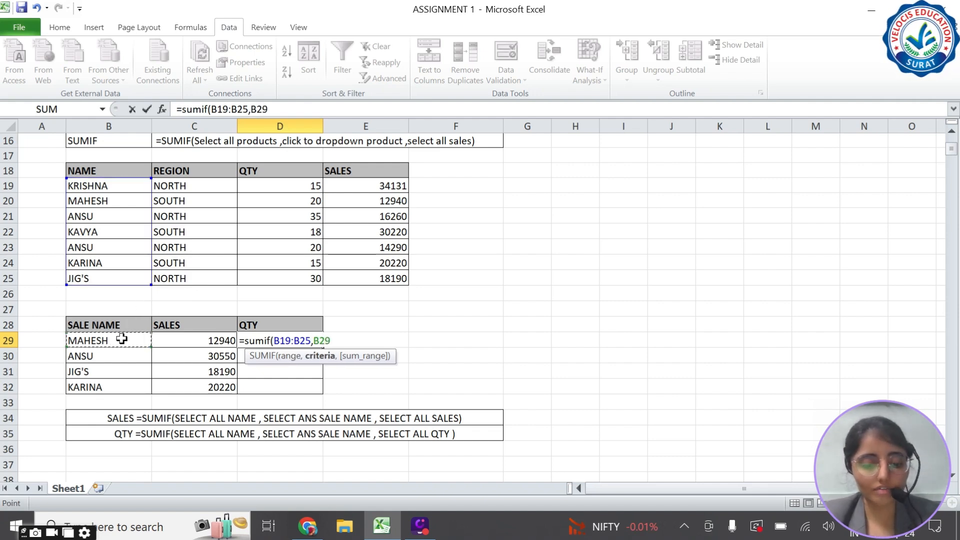
text(,)
drag(298, 185, 291, 270)
text())
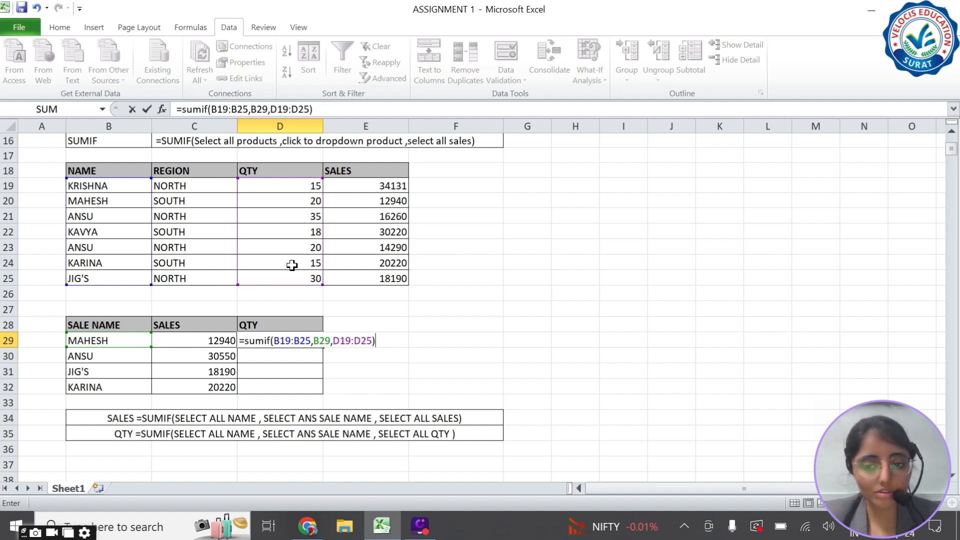
key(Return)
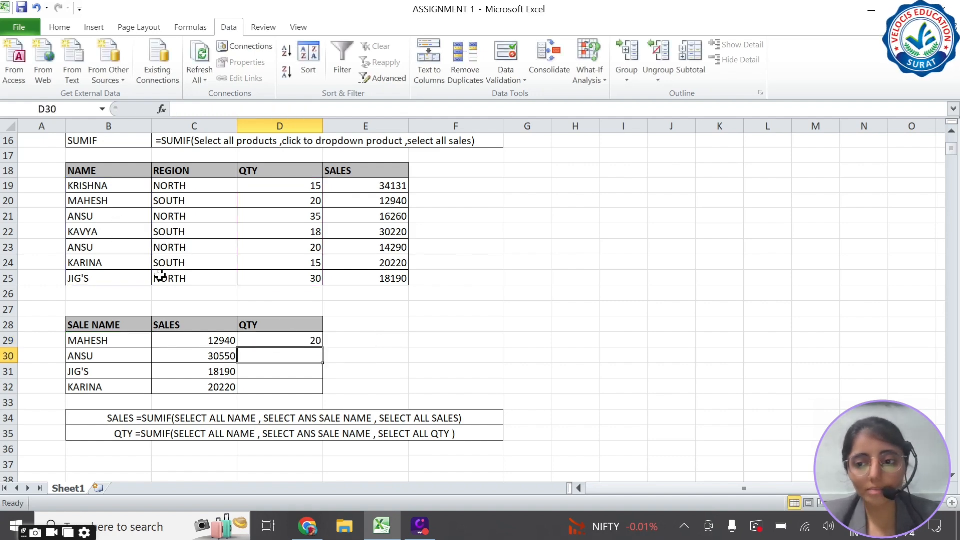
drag(137, 205, 266, 201)
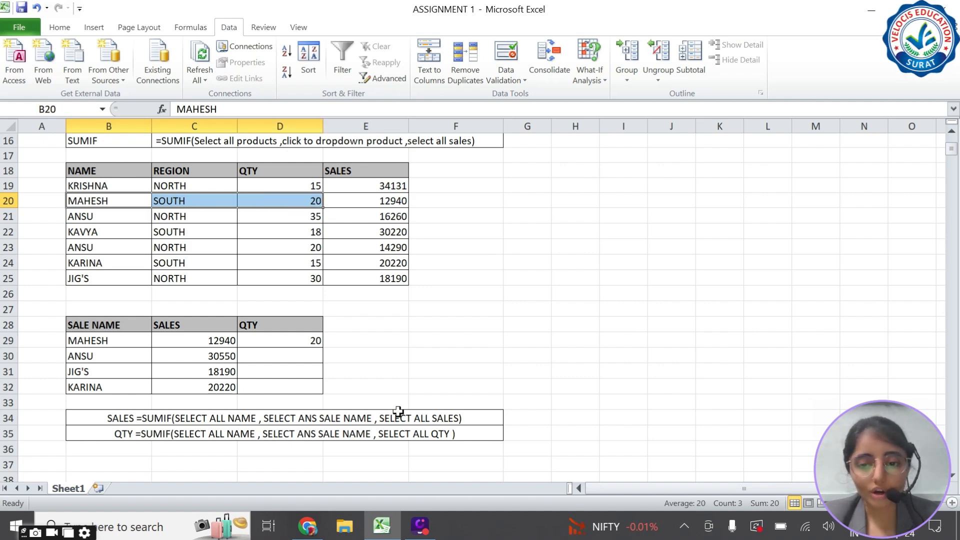
Step: Make the name and quantity ranges in the D29 formula absolute as $B$19:$B$25 and $D$19:$D$25, keeping B29 relative
click(309, 344)
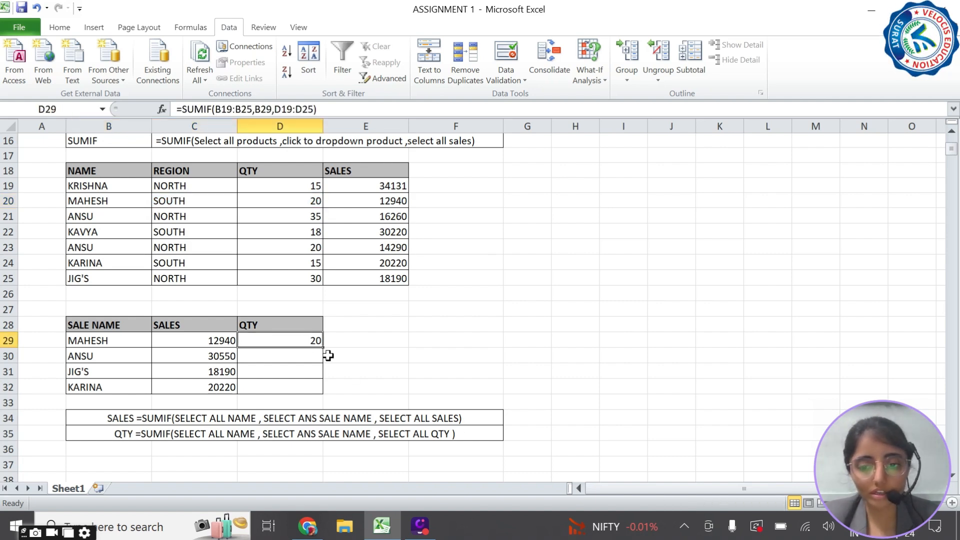
key(F2)
click(283, 341)
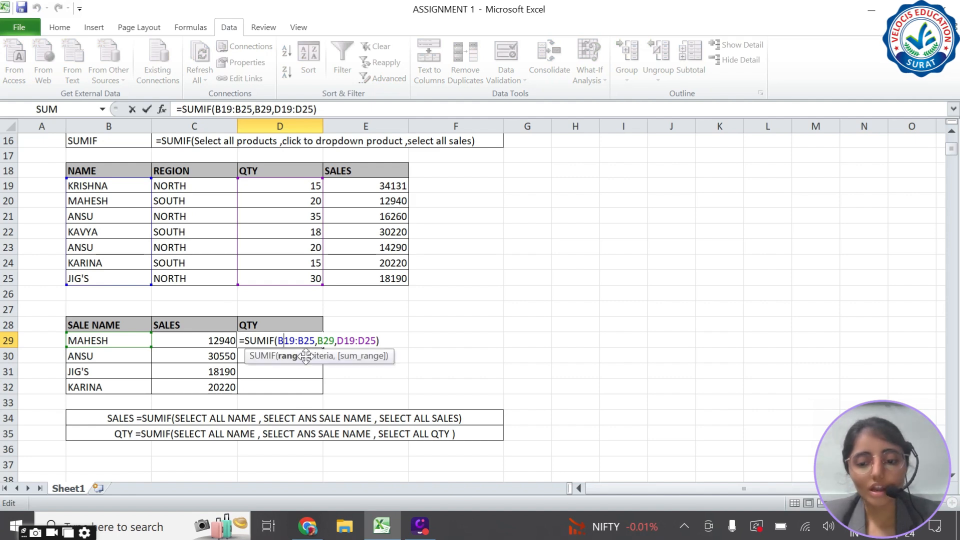
key(F4)
click(316, 341)
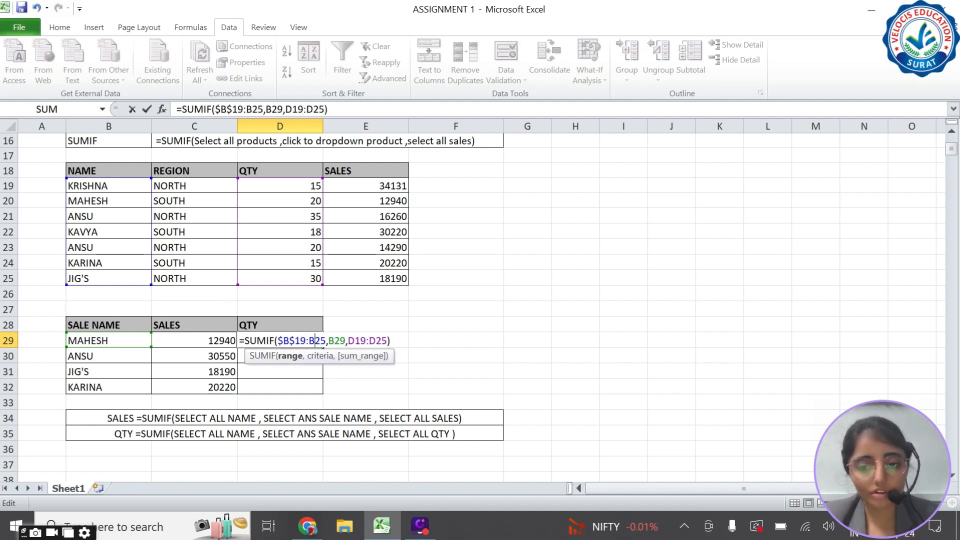
key(F4)
click(366, 341)
key(F4)
click(400, 341)
key(F4)
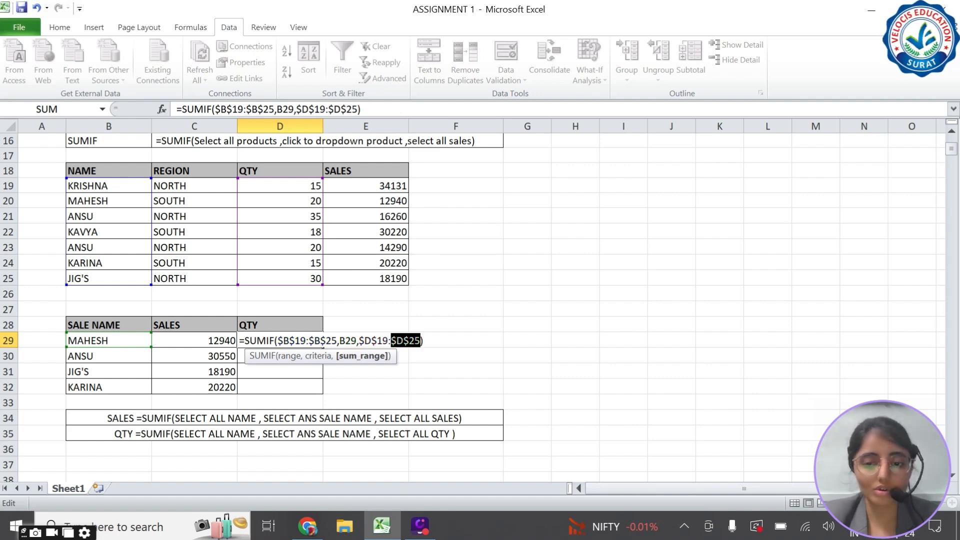
Step: Accept the edited formula in D29 and fill it down the QTY column through D32
key(Return)
click(314, 343)
drag(322, 347, 322, 392)
click(358, 370)
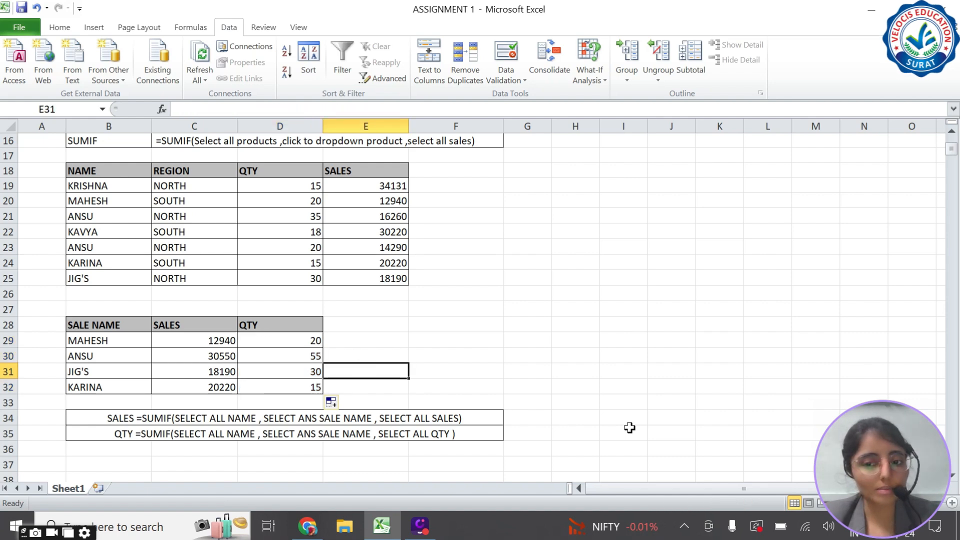
Step: Compare the row 30 sales and quantity totals with that salesperson's two entries in rows 21 and 23
click(98, 354)
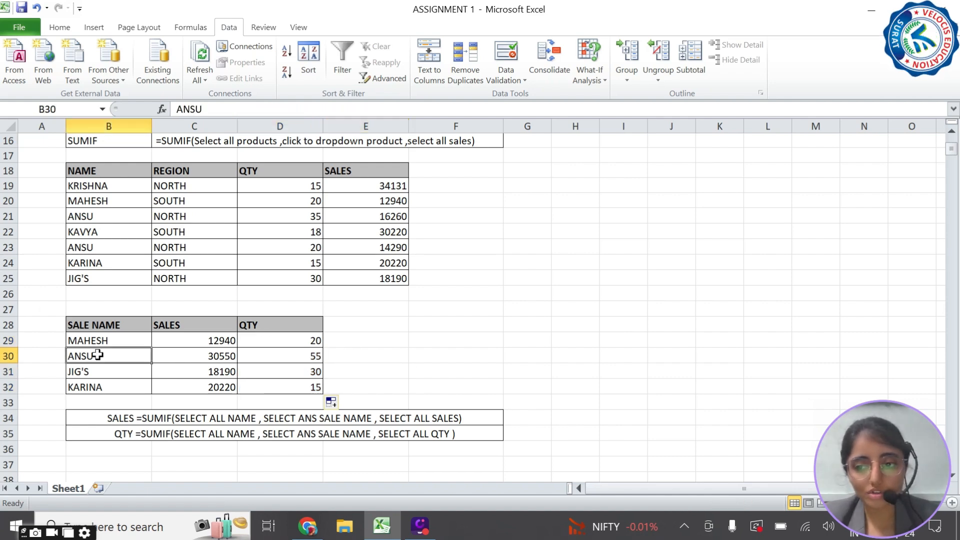
click(115, 218)
drag(146, 217, 167, 217)
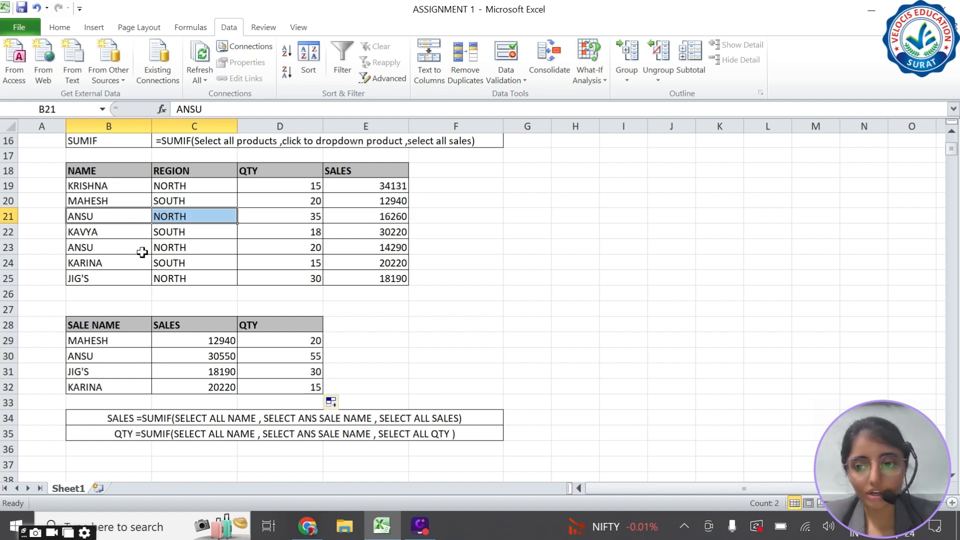
drag(143, 249, 172, 247)
drag(129, 216, 383, 211)
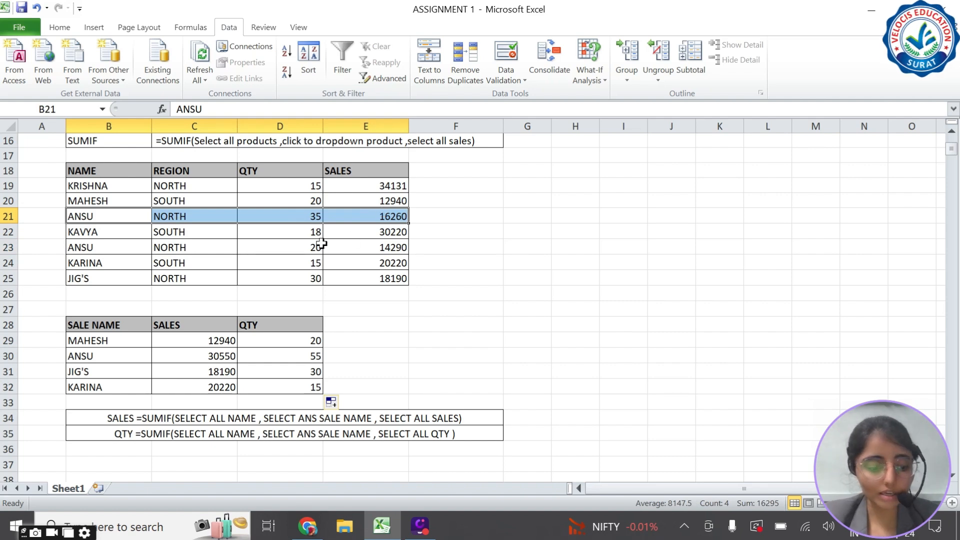
drag(120, 216, 256, 248)
double_click(133, 216)
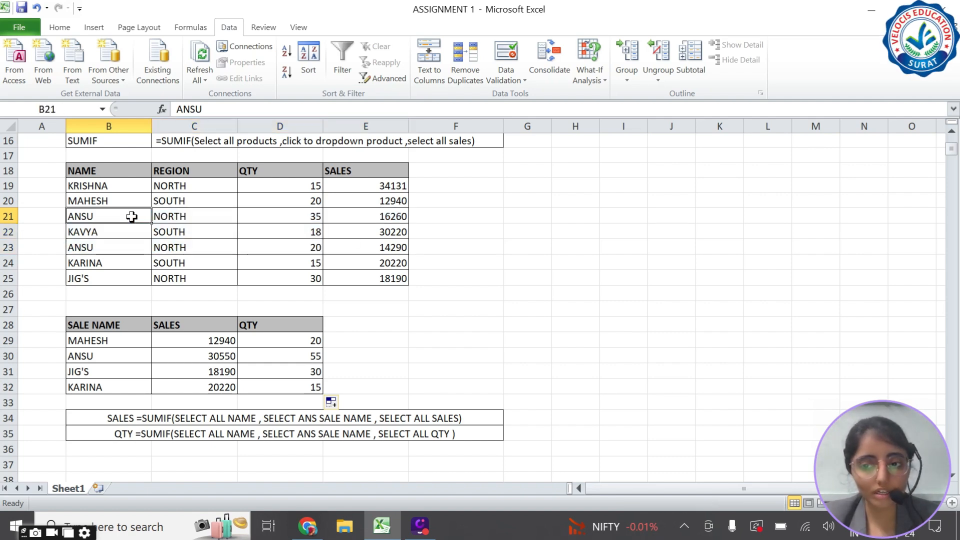
click(152, 258)
drag(118, 216, 368, 214)
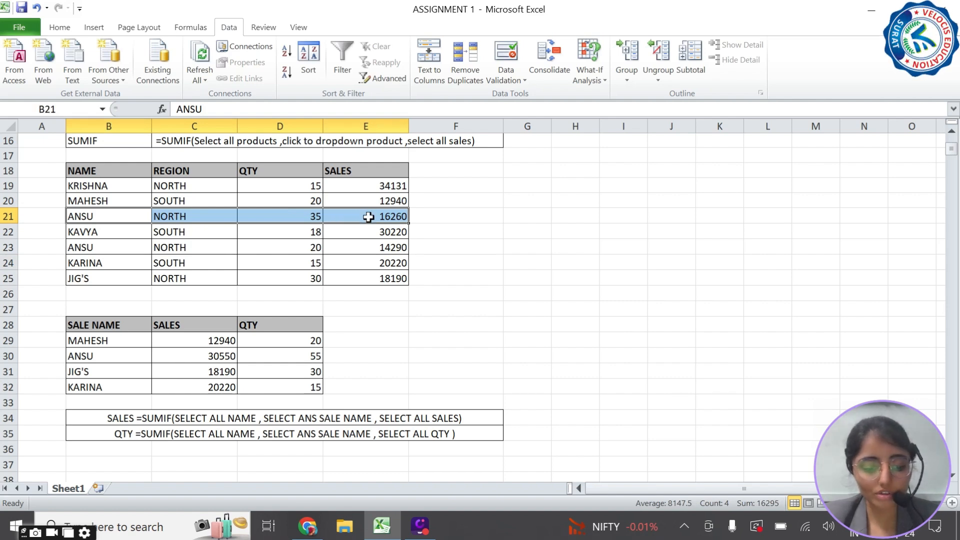
drag(115, 247, 380, 244)
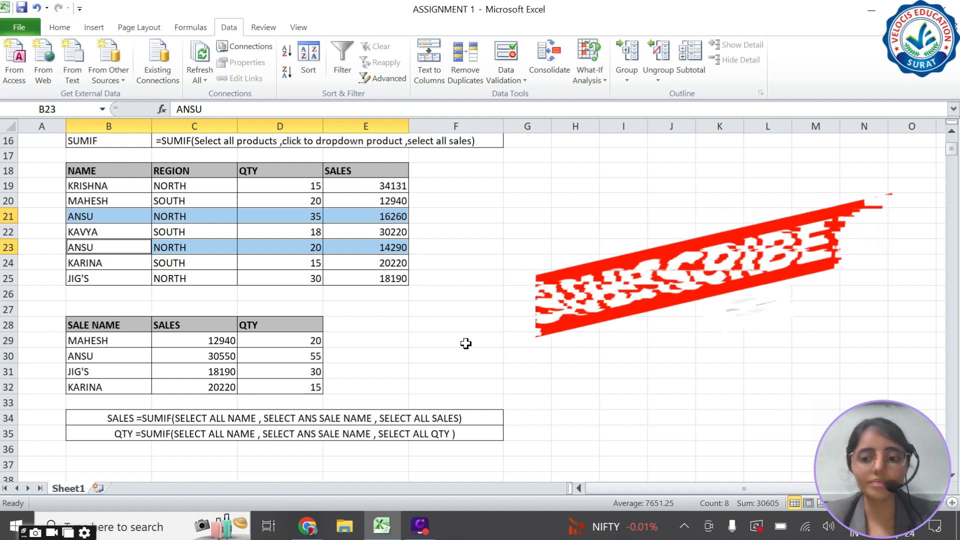
Step: Review the finished SALES and QTY summary columns and the product dropdown with its SUMIF lookup
click(390, 357)
click(198, 344)
drag(280, 340, 280, 386)
scroll(392, 364, up, 5)
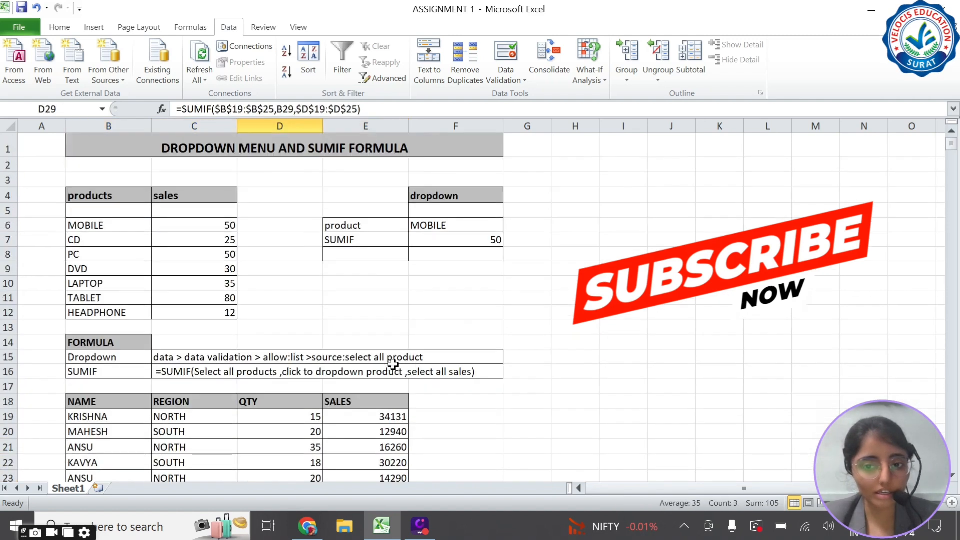
click(400, 270)
click(461, 224)
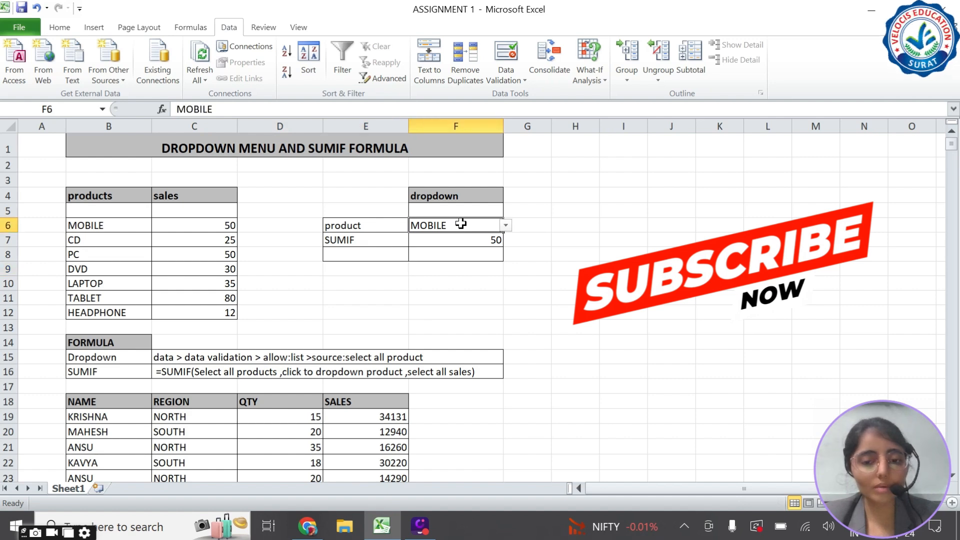
scroll(394, 313, down, 6)
scroll(362, 321, up, 3)
scroll(361, 321, up, 3)
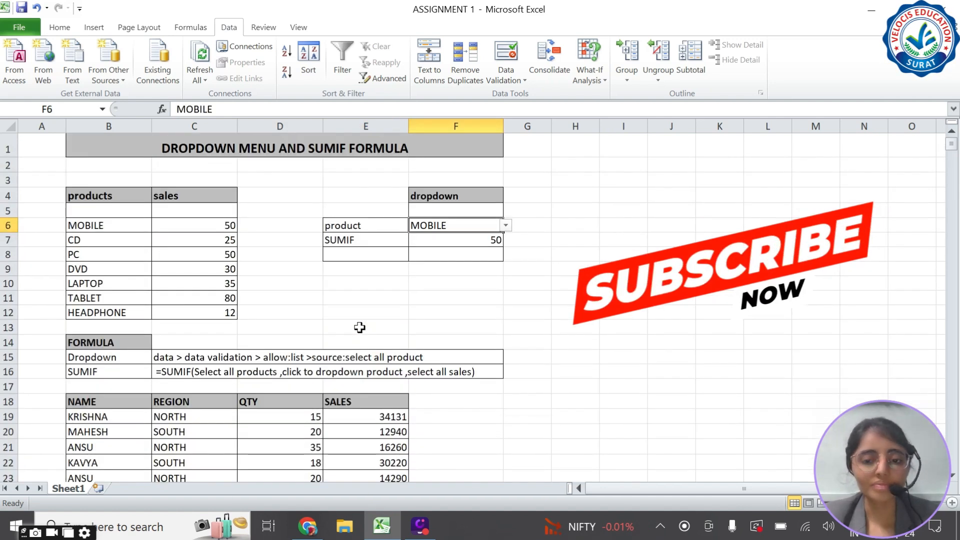
click(513, 231)
scroll(491, 382, down, 6)
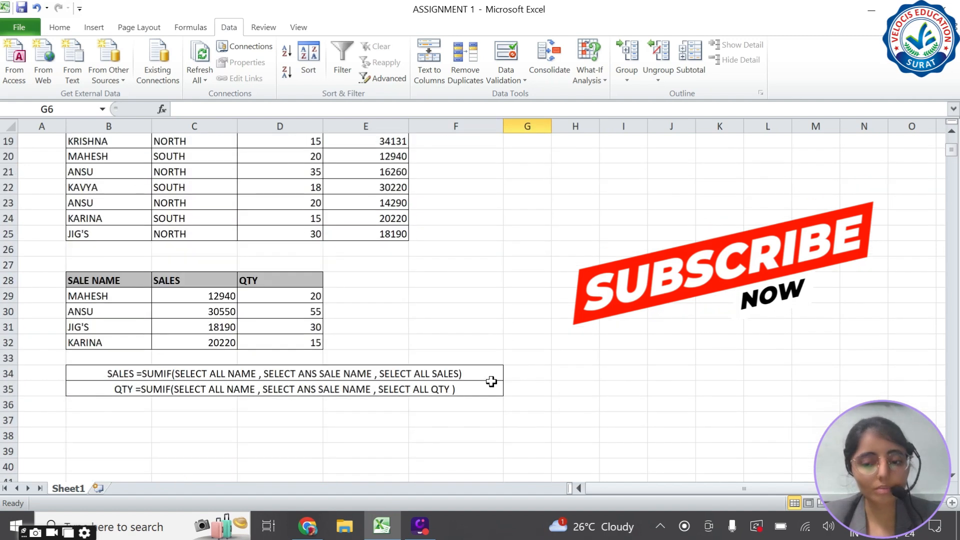